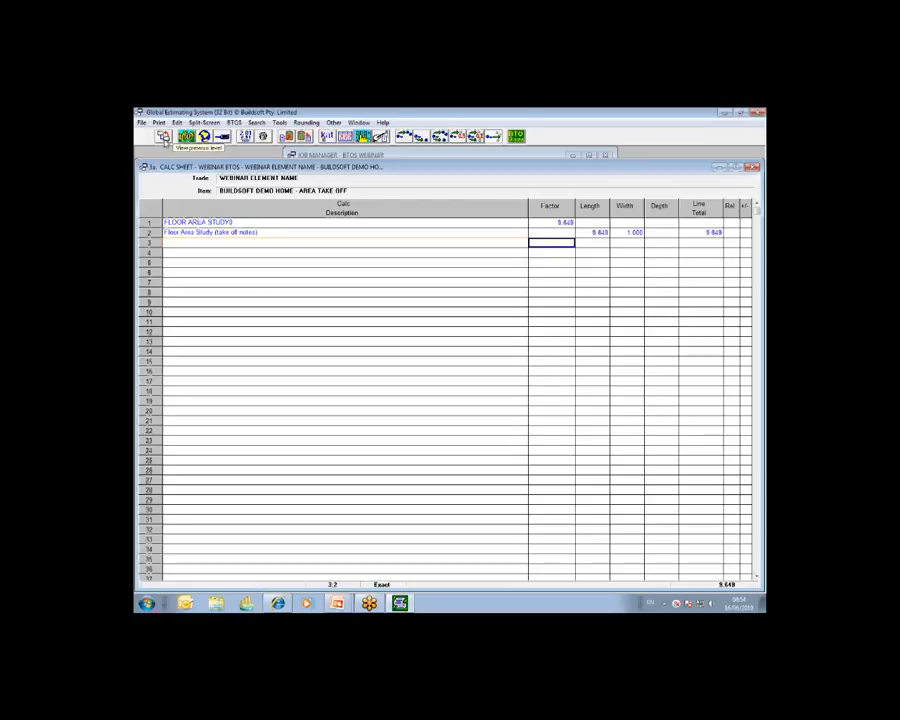
# Step: Open the calc sheet for the BUILDSOFT DEMO HOME - LINEAL TAKE OFF item and describe its first line as EXT WALLS BED 1
pyautogui.click(165, 138)
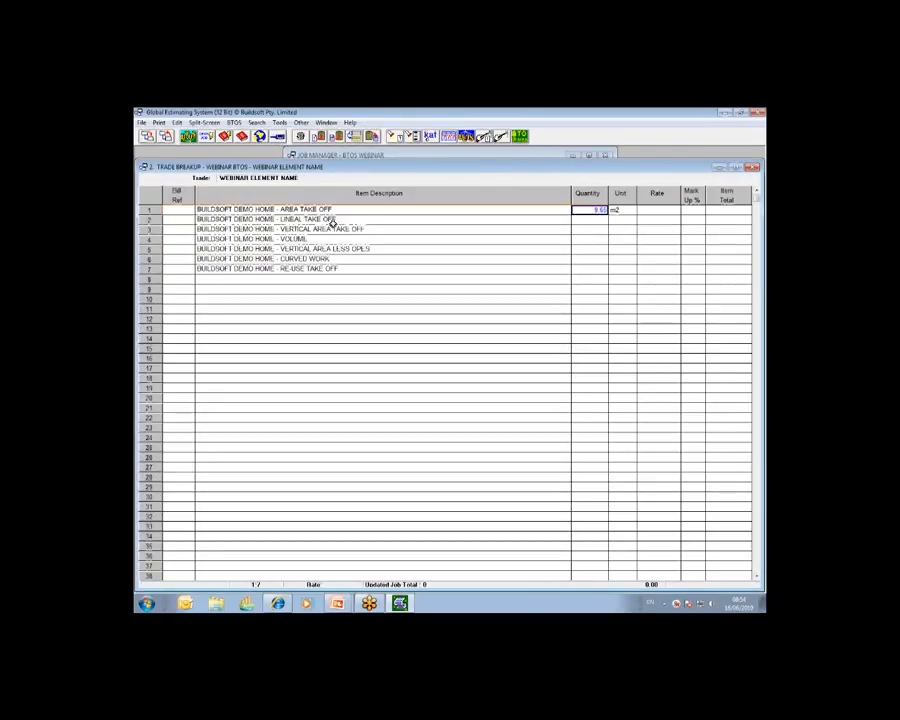
pyautogui.click(586, 219)
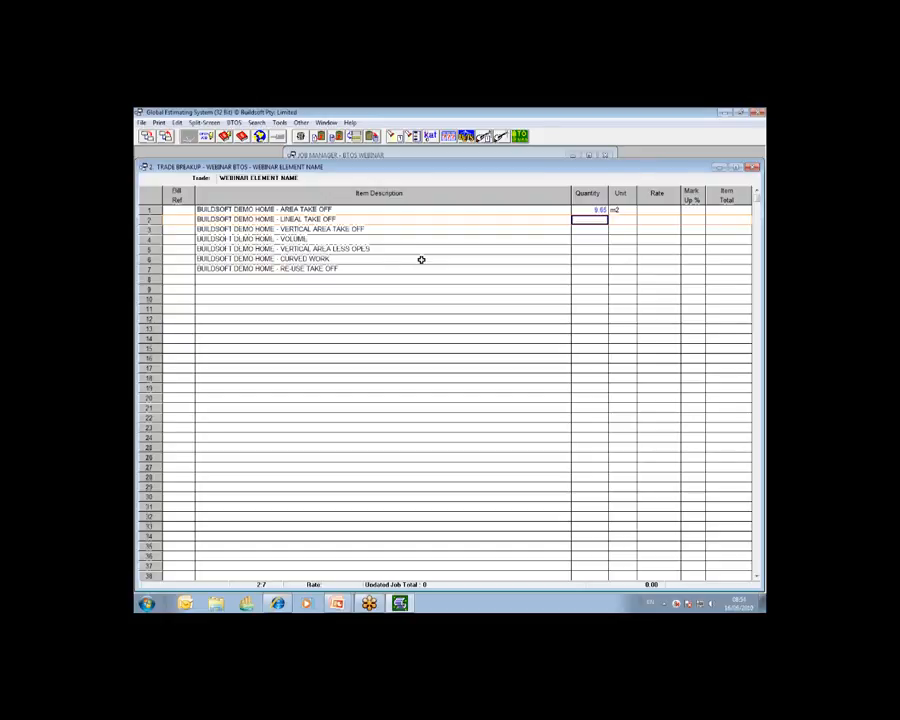
pyautogui.doubleClick(590, 219)
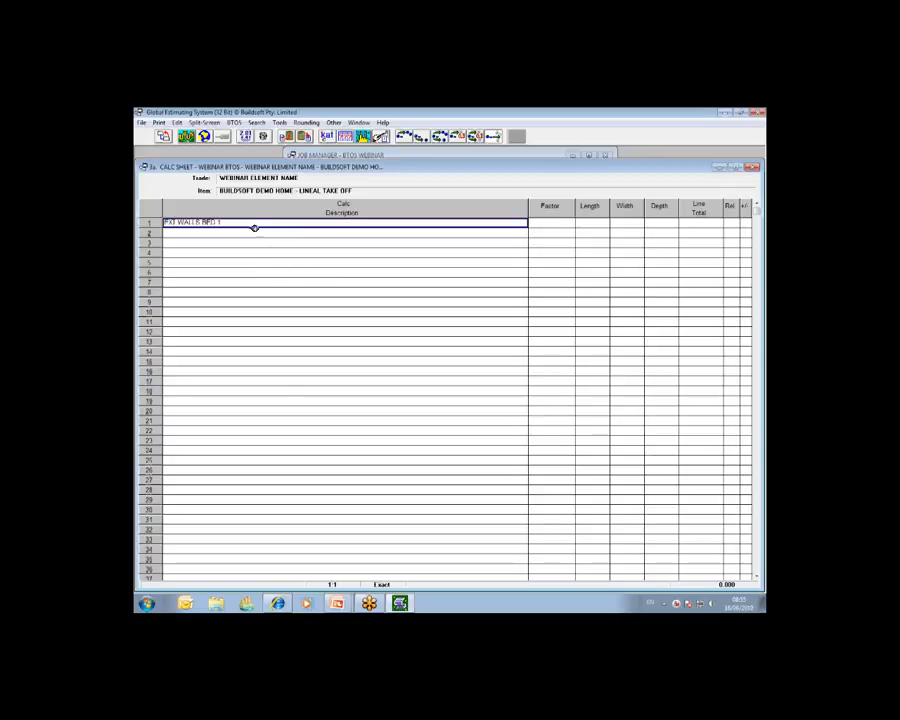
pyautogui.click(217, 233)
pyautogui.click(214, 223)
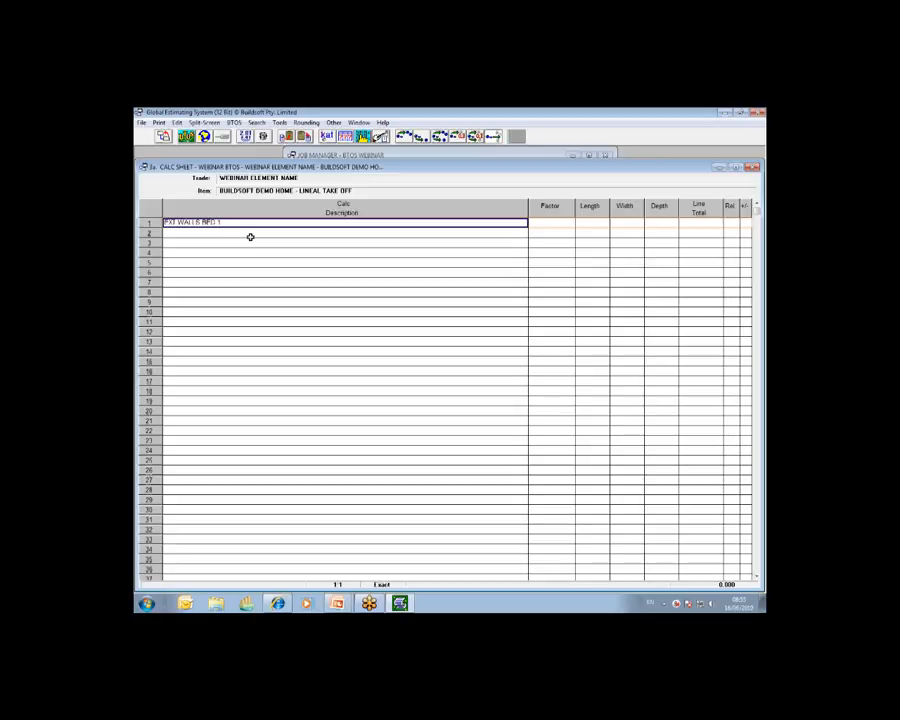
pyautogui.click(759, 205)
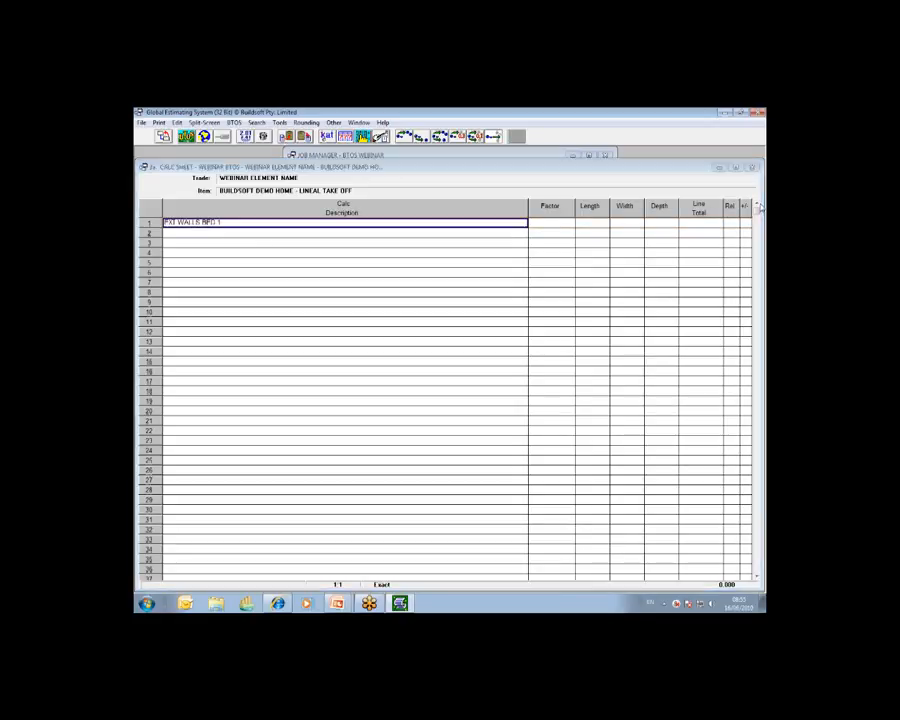
pyautogui.click(726, 245)
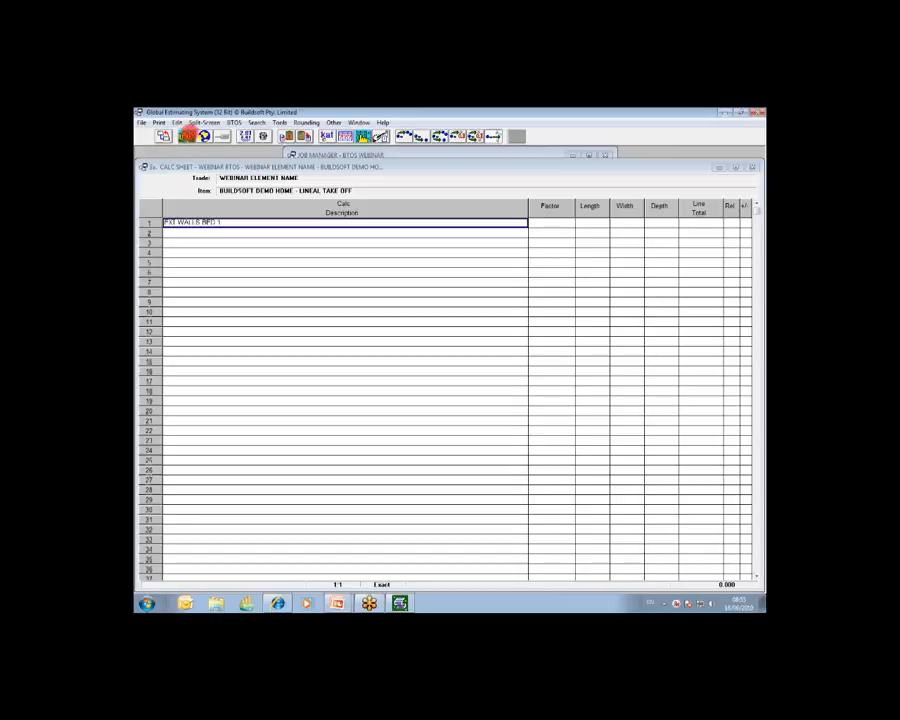
# Step: Bring a single value from BTOS for the EXT WALLS BED 1 line, creating a new drawing instead of viewing the existing one
pyautogui.press('Escape')
pyautogui.click(190, 137)
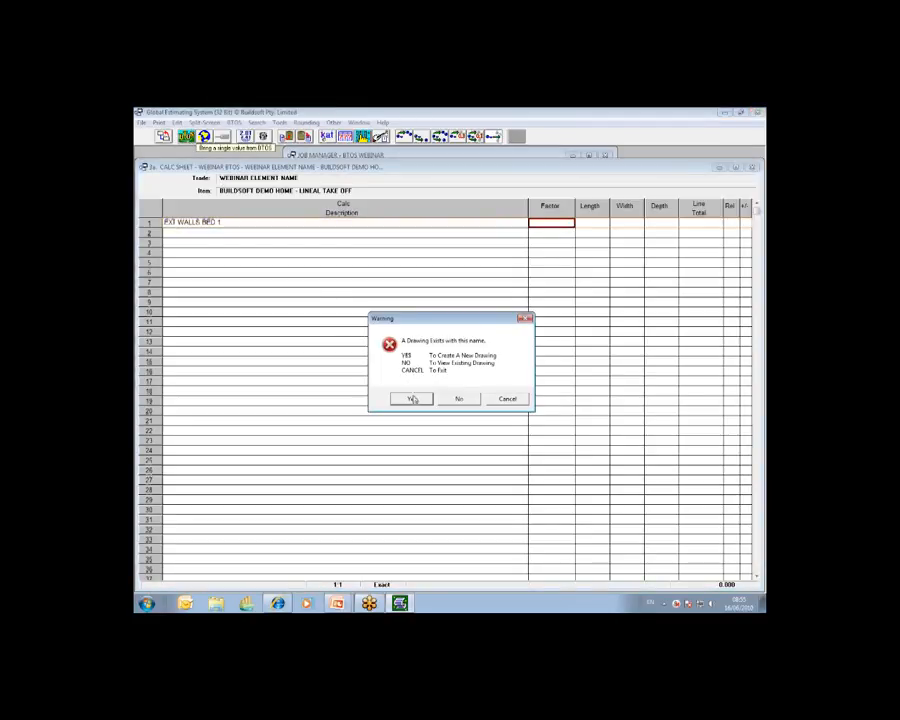
pyautogui.click(414, 399)
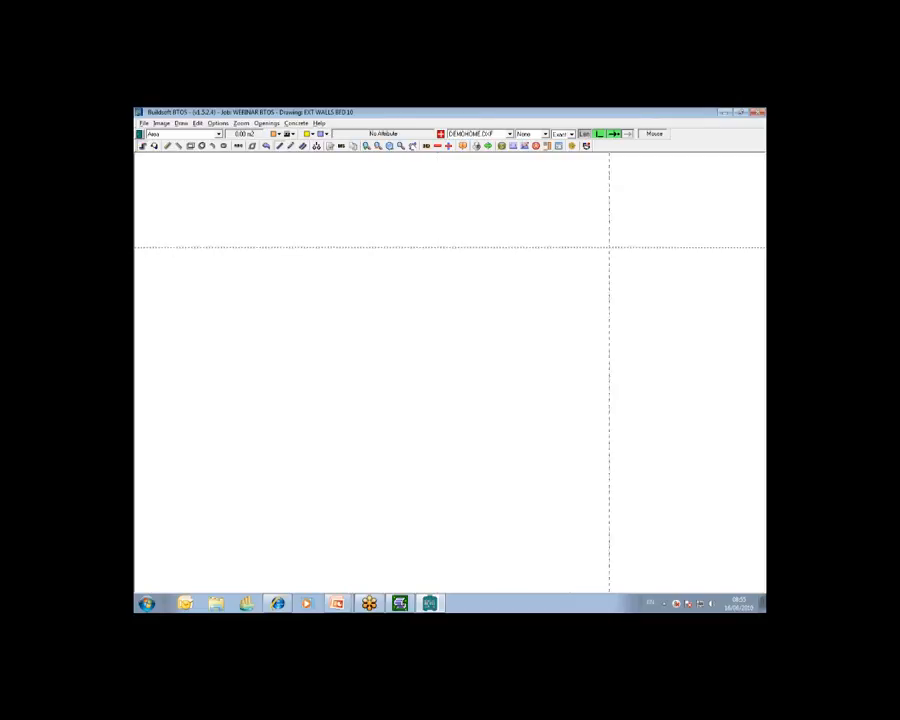
pyautogui.click(730, 242)
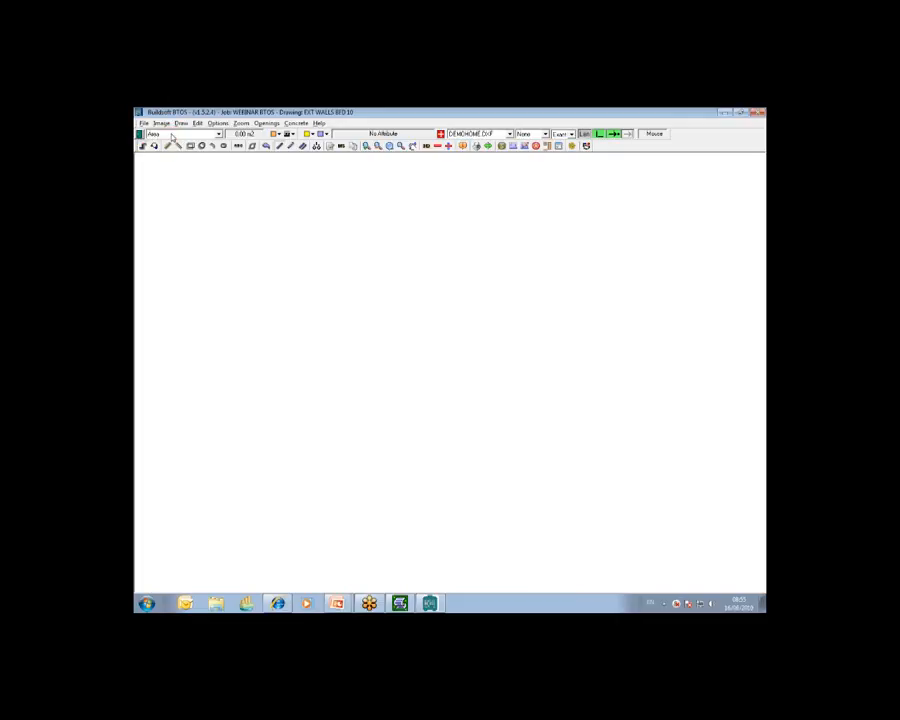
# Step: Set the take-off type to Lineal Metres with a purple line colour and a thicker solid line style
pyautogui.click(218, 135)
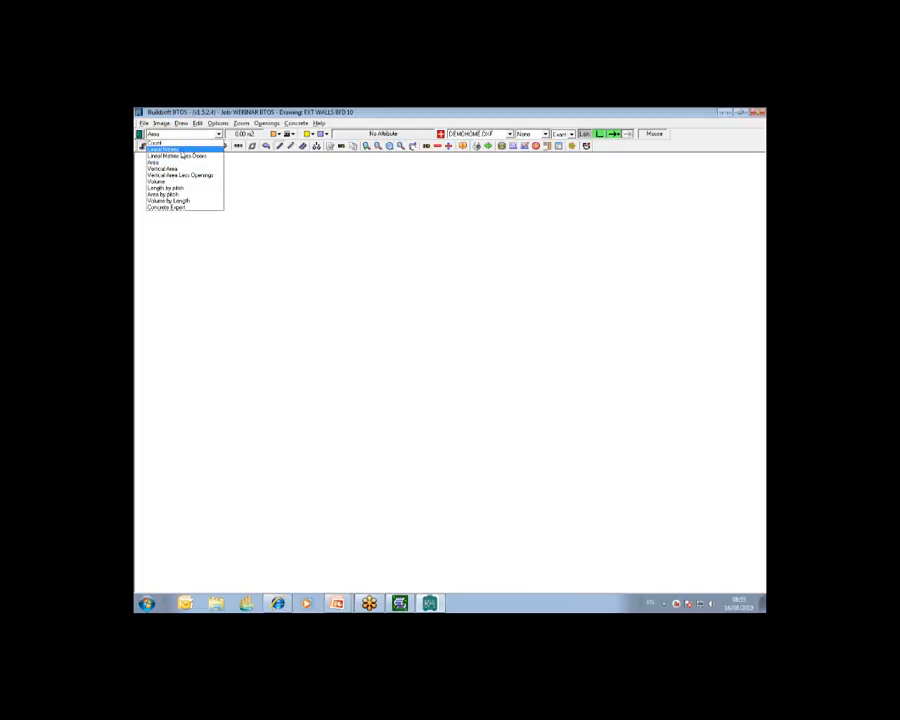
pyautogui.click(181, 151)
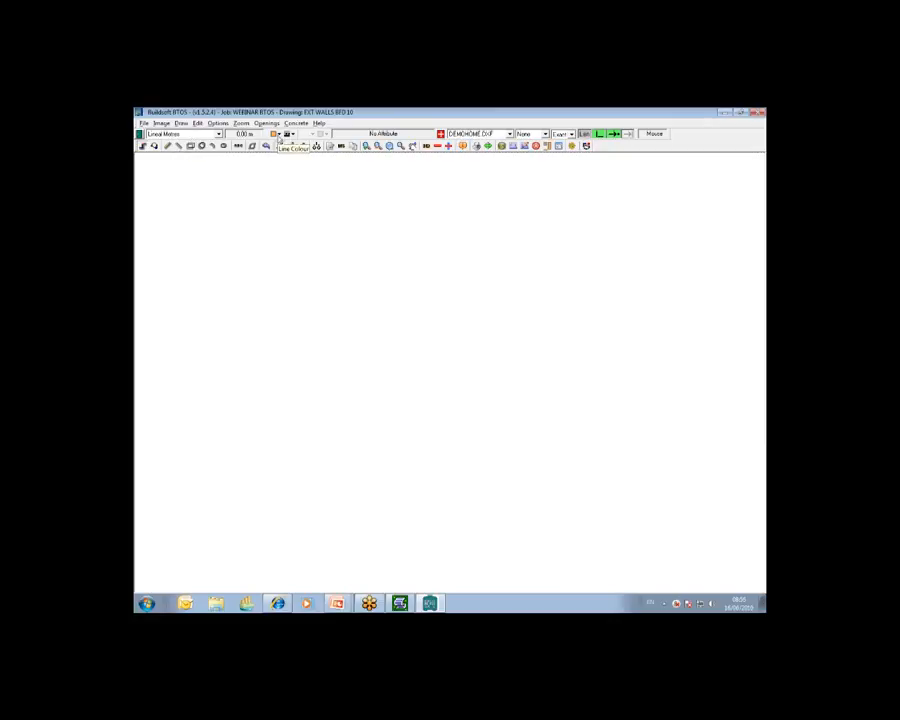
pyautogui.click(278, 134)
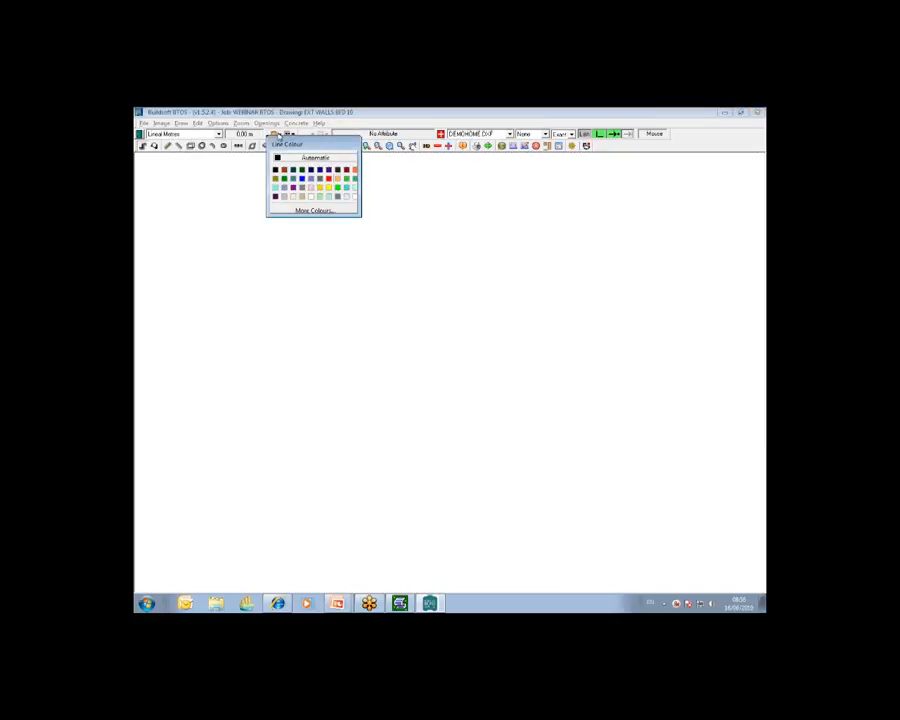
pyautogui.click(299, 184)
pyautogui.click(298, 134)
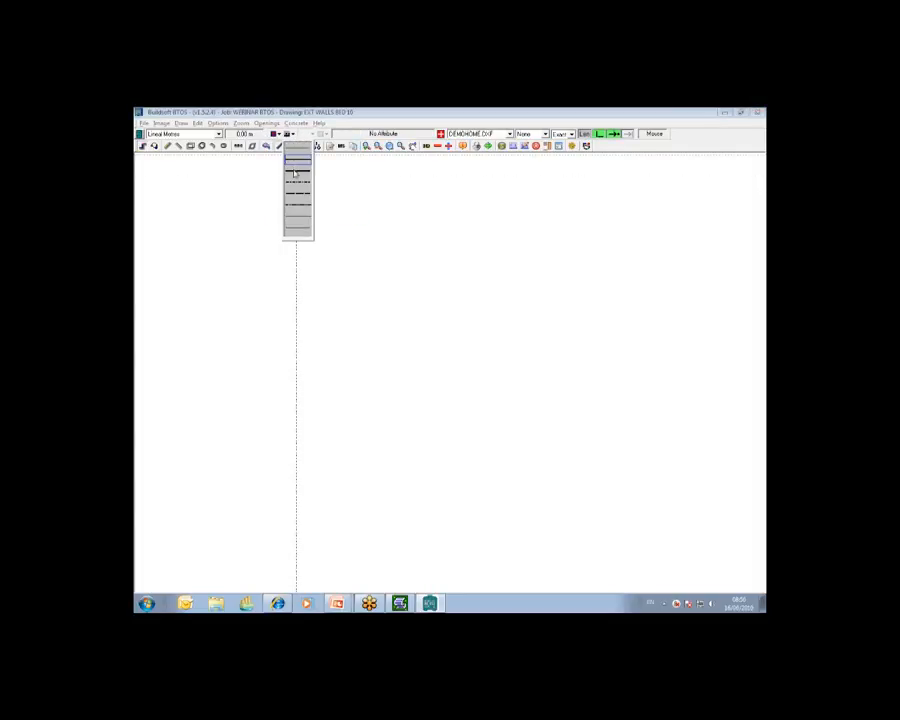
pyautogui.click(296, 162)
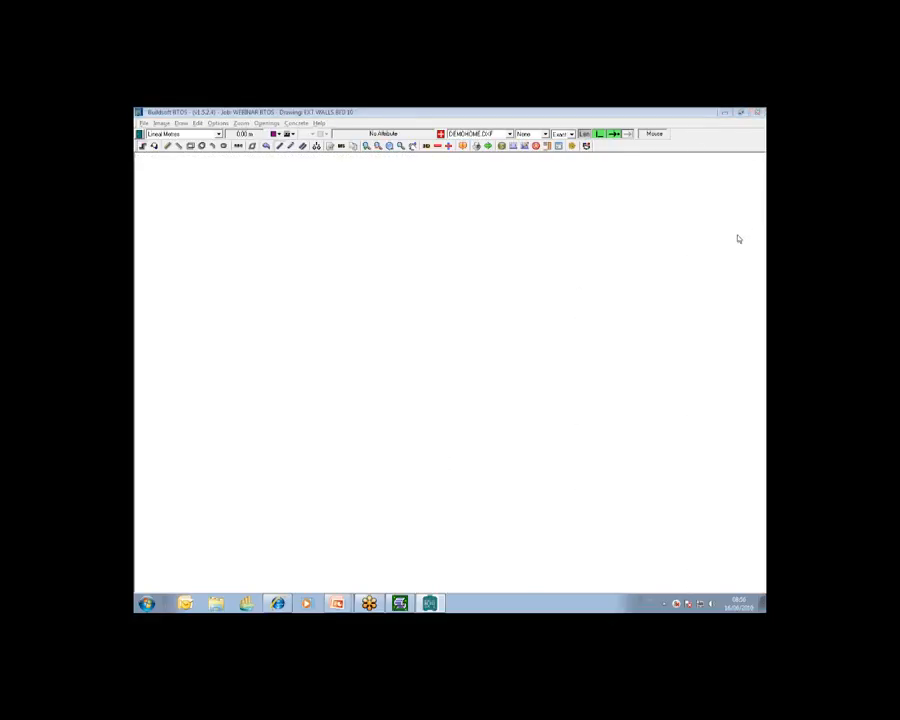
pyautogui.click(255, 155)
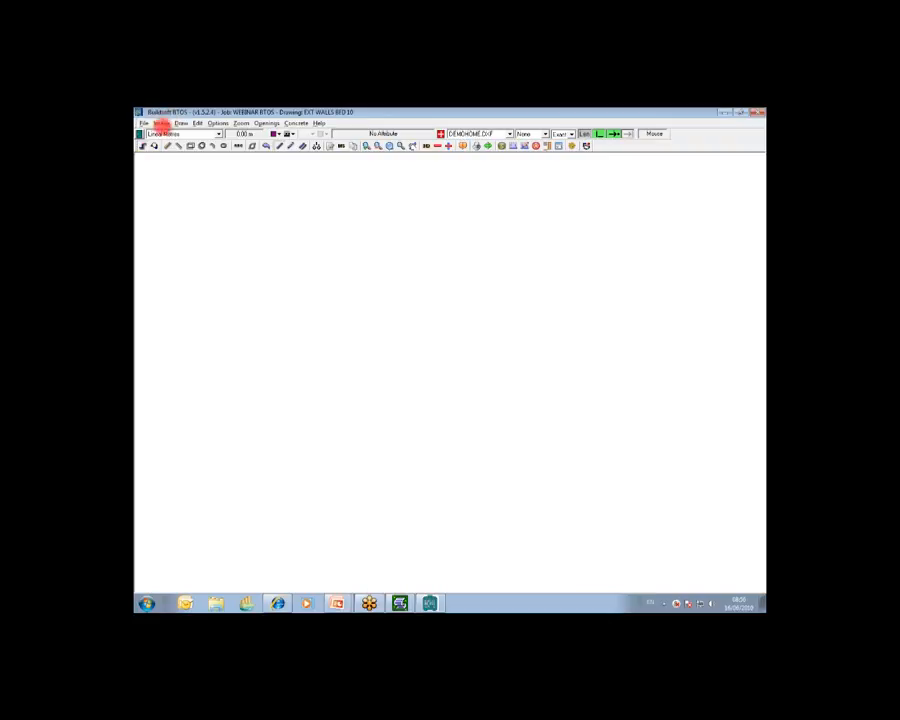
# Step: Load the DEMOHOME.DXF plan image into the drawing from the current job's image list
pyautogui.rightClick(163, 131)
pyautogui.click(180, 146)
pyautogui.click(161, 123)
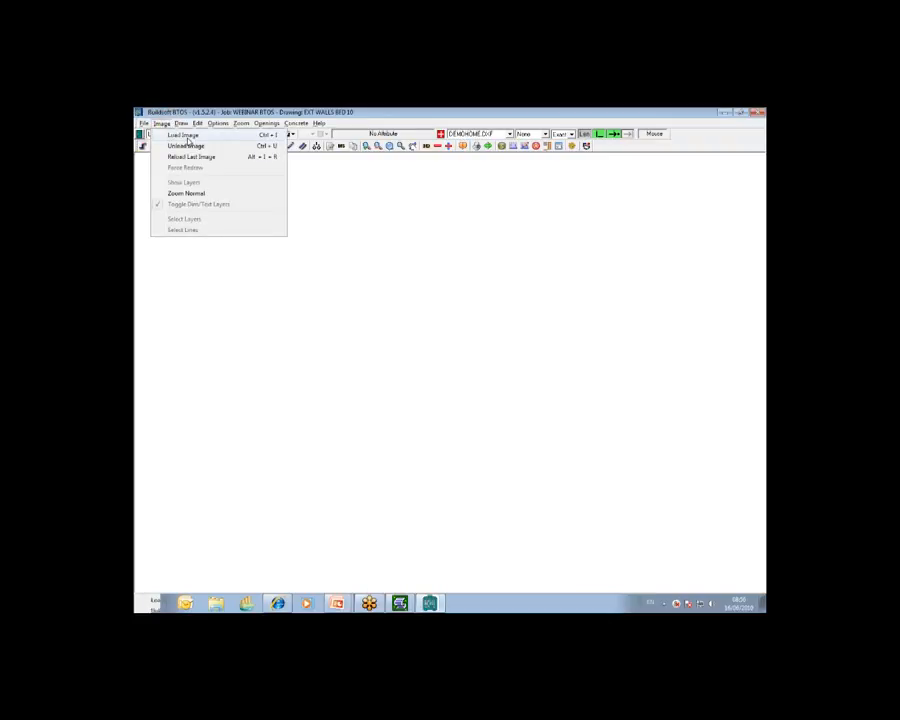
pyautogui.click(188, 140)
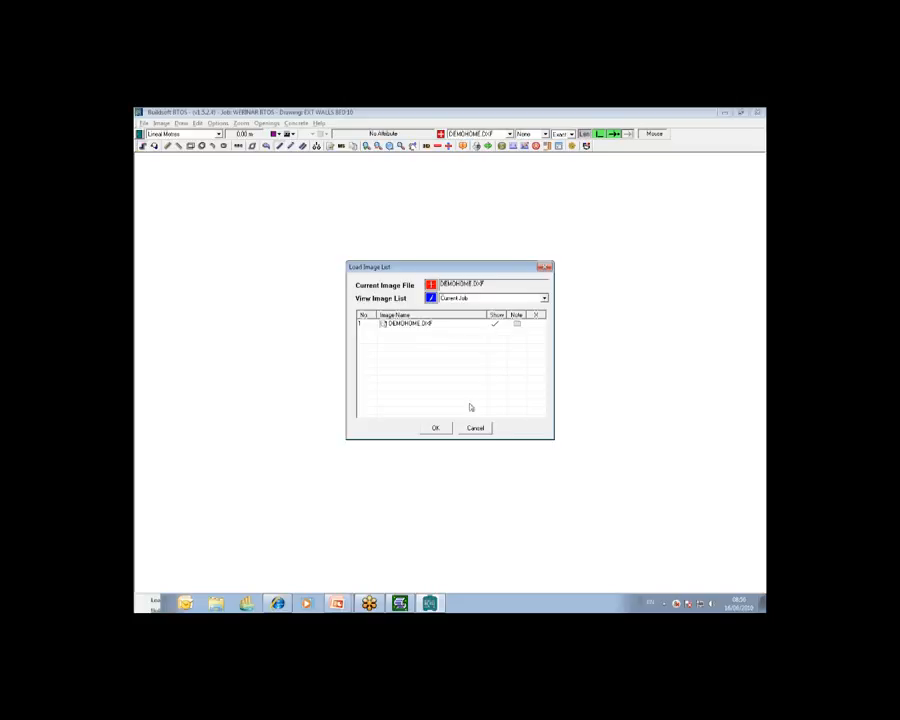
pyautogui.click(435, 427)
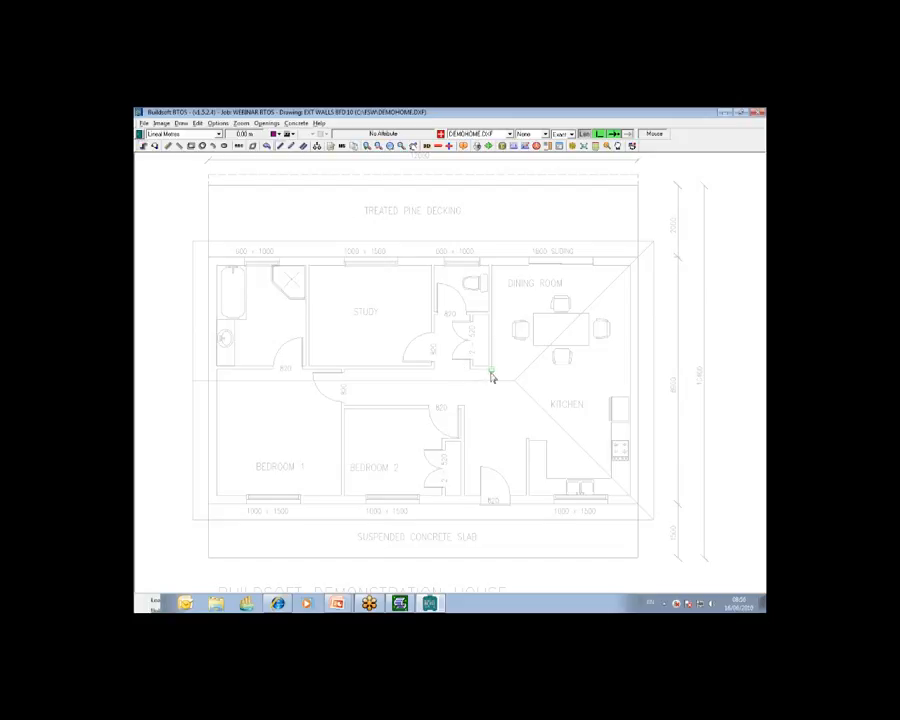
pyautogui.click(756, 207)
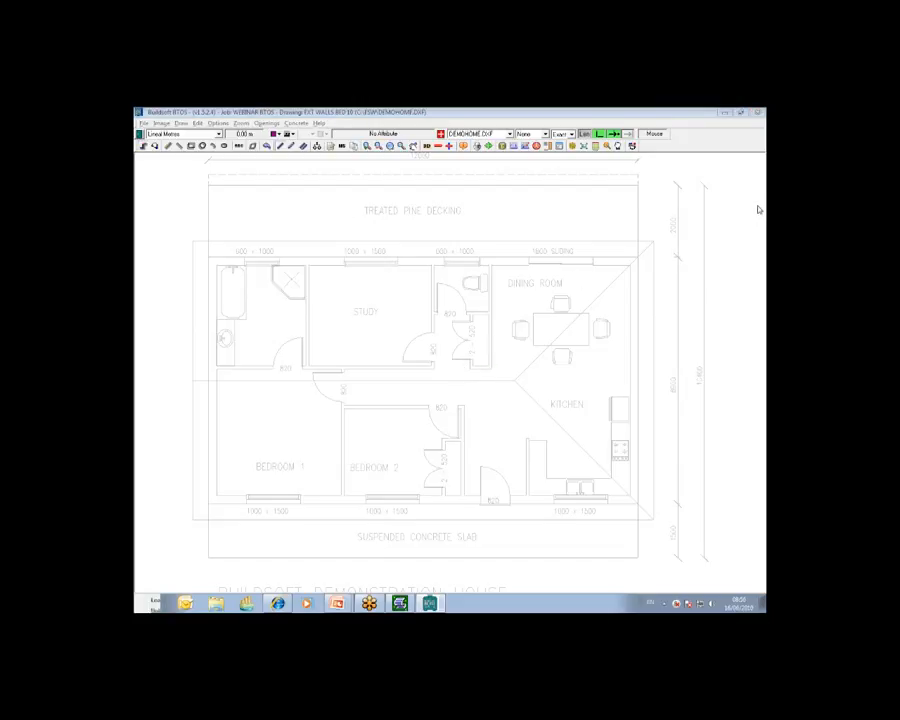
pyautogui.click(707, 245)
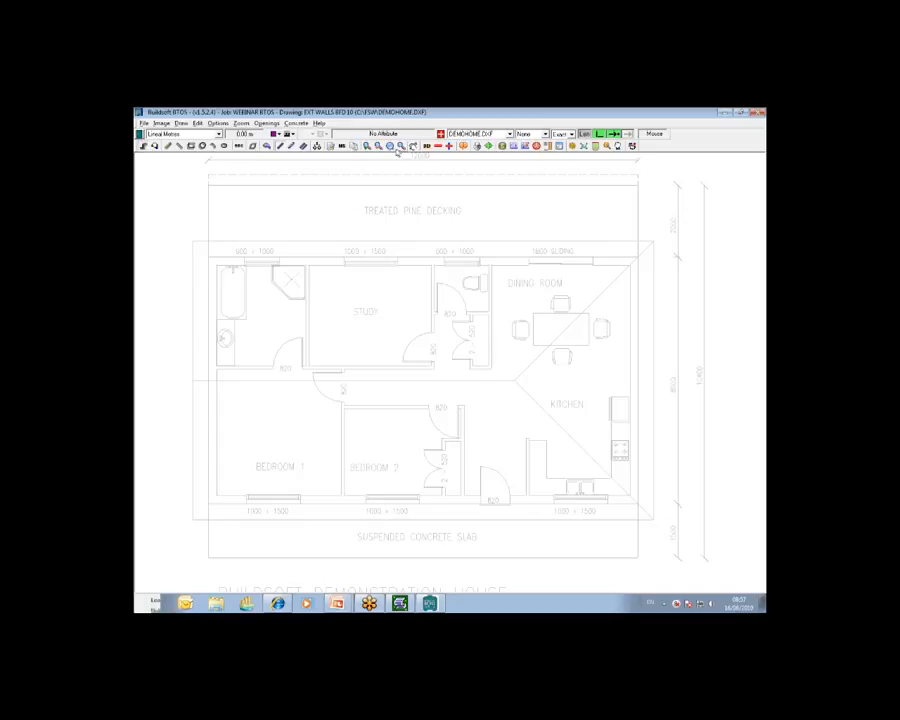
# Step: Trace the two external walls of Bedroom 1 on the floor plan as one lineal shape, about 7.01 m in total
pyautogui.click(390, 146)
pyautogui.rightClick(195, 350)
pyautogui.moveTo(195, 350); pyautogui.dragTo(364, 506)
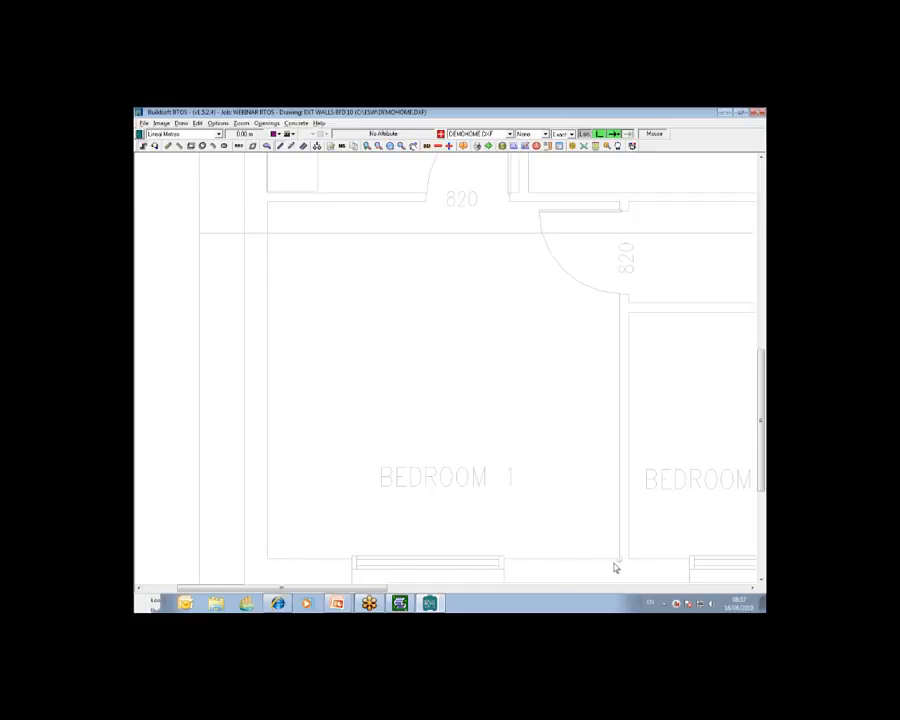
pyautogui.click(268, 203)
pyautogui.click(267, 559)
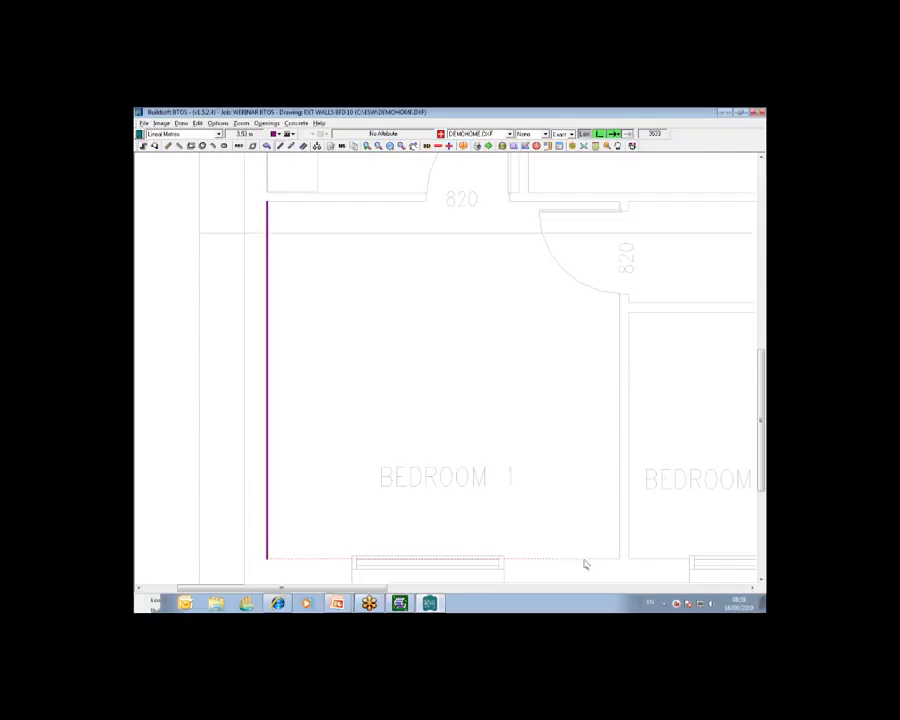
pyautogui.click(620, 560)
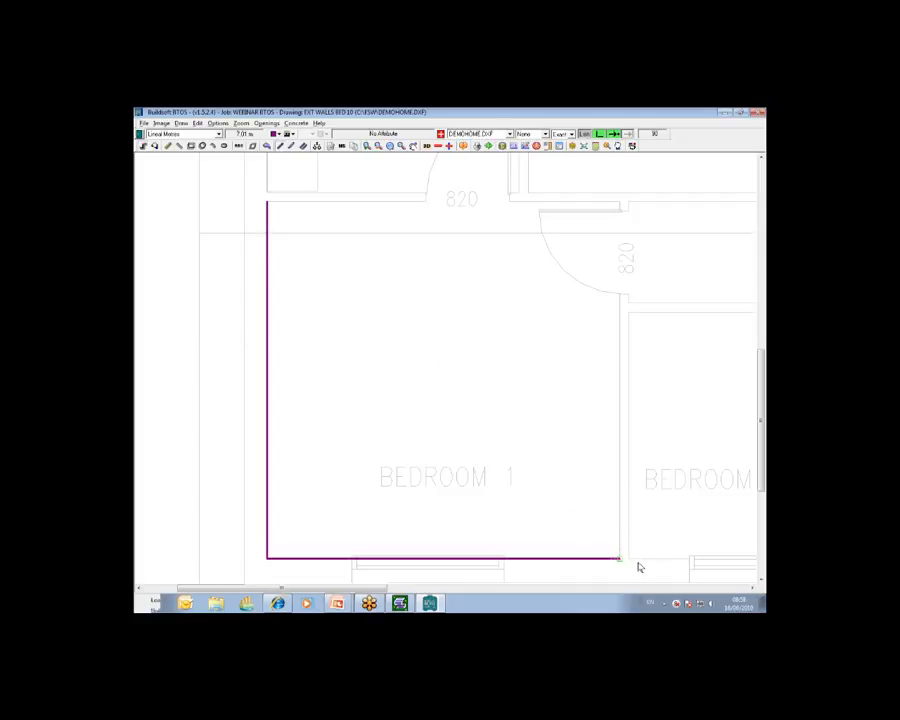
pyautogui.rightClick(481, 324)
pyautogui.click(613, 560)
pyautogui.click(401, 146)
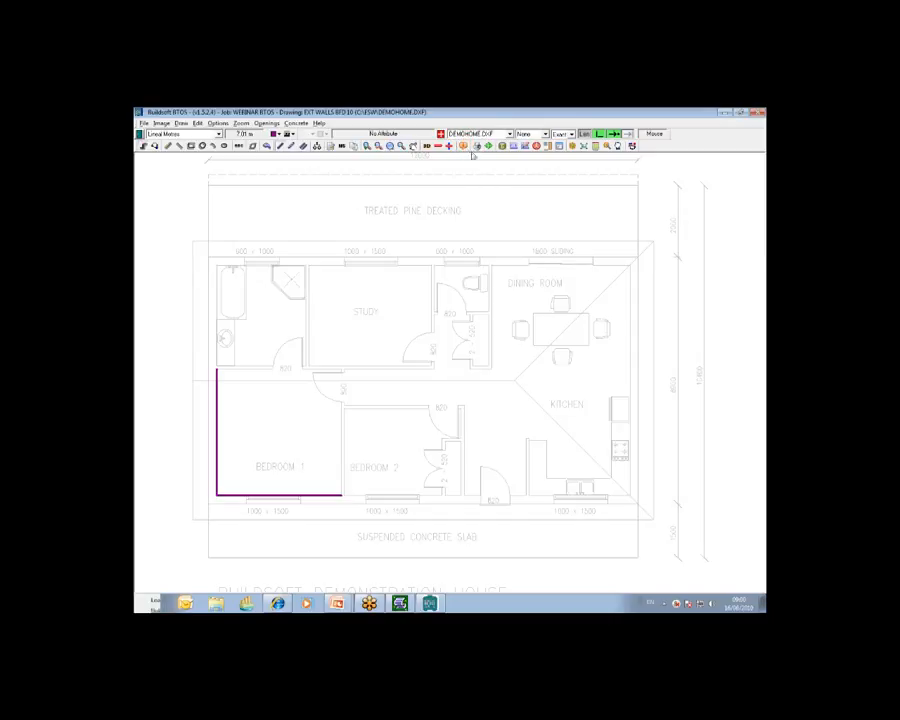
# Step: Rename the traced shape as "ext walls bed 1" in the shape results
pyautogui.click(462, 145)
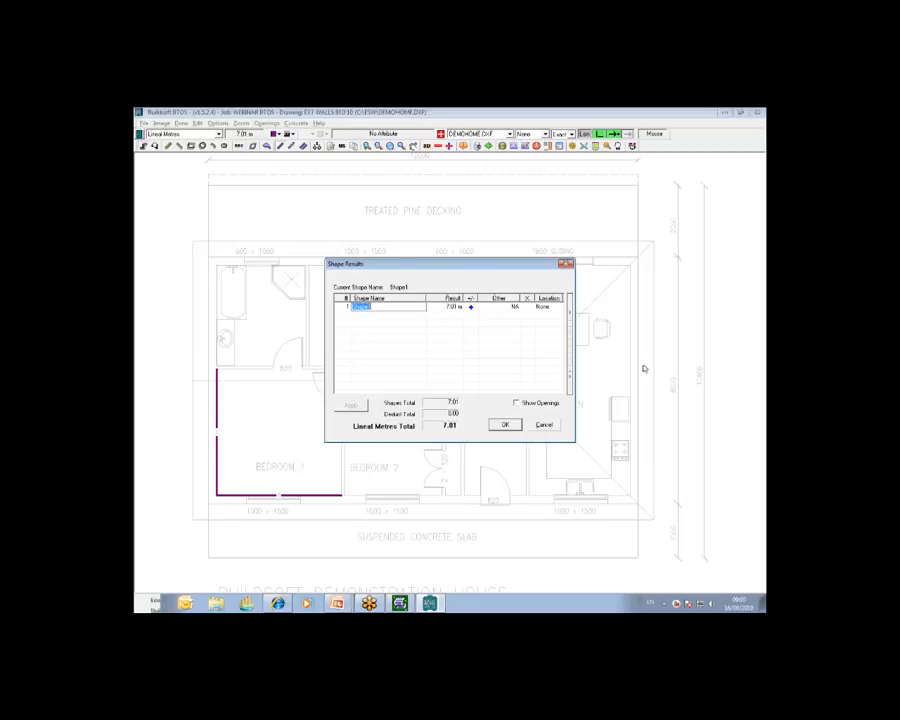
pyautogui.write('E')
pyautogui.press('Return')
pyautogui.moveTo(572, 333); pyautogui.dragTo(684, 333)
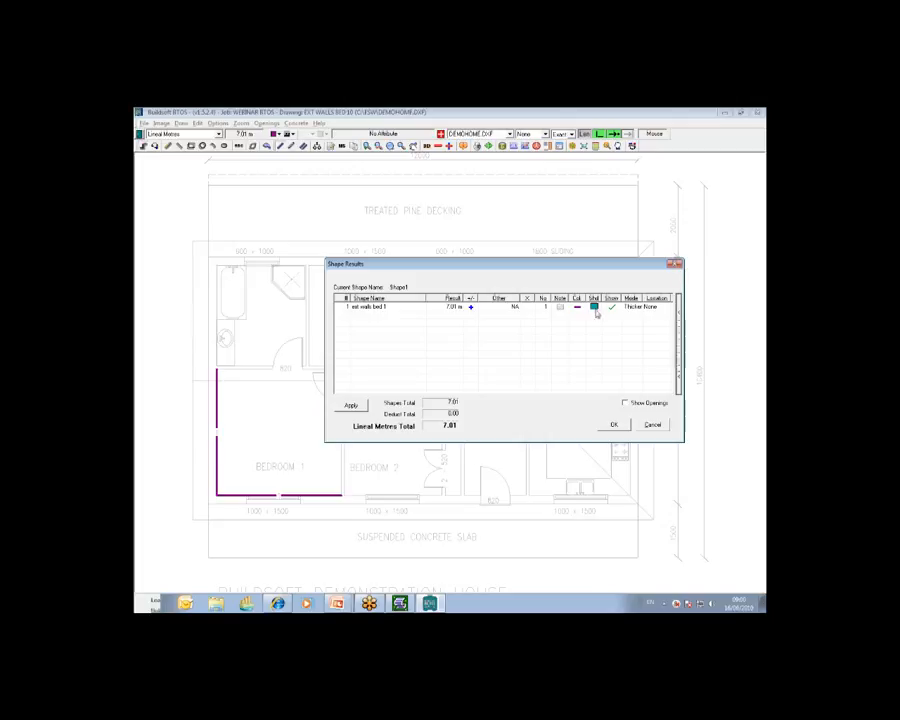
pyautogui.click(614, 424)
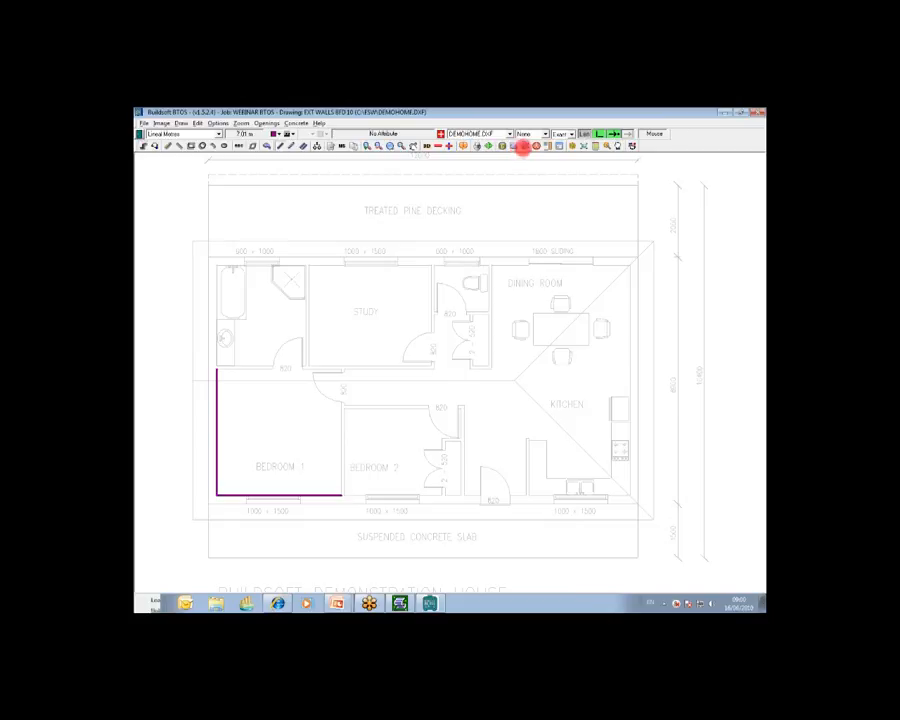
# Step: Display the dimensions on the traced Bedroom 1 walls and send the lineal total back to the calc sheet
pyautogui.click(515, 148)
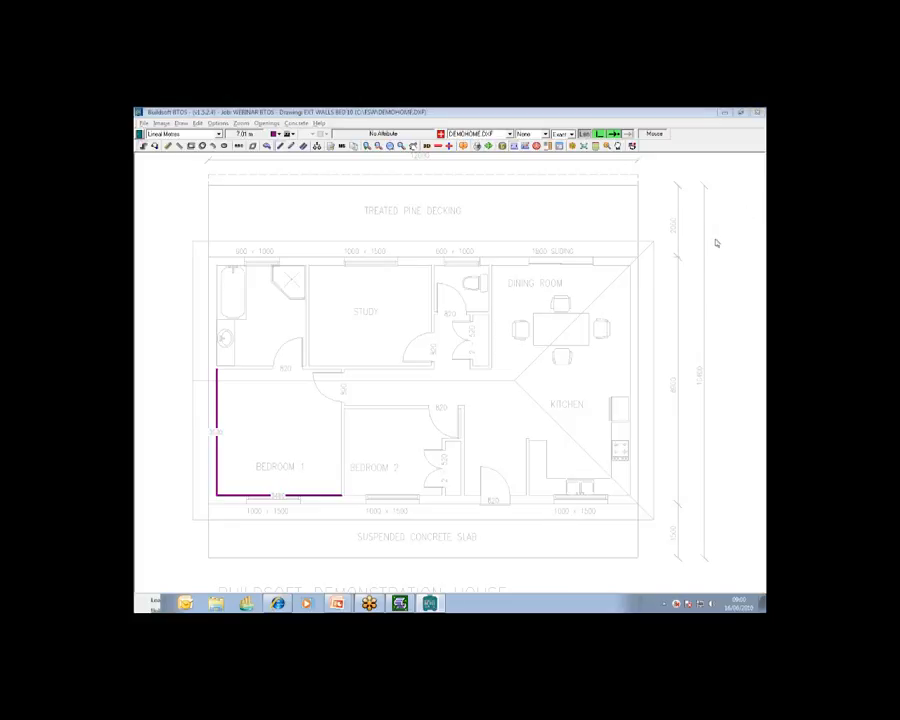
pyautogui.click(214, 431)
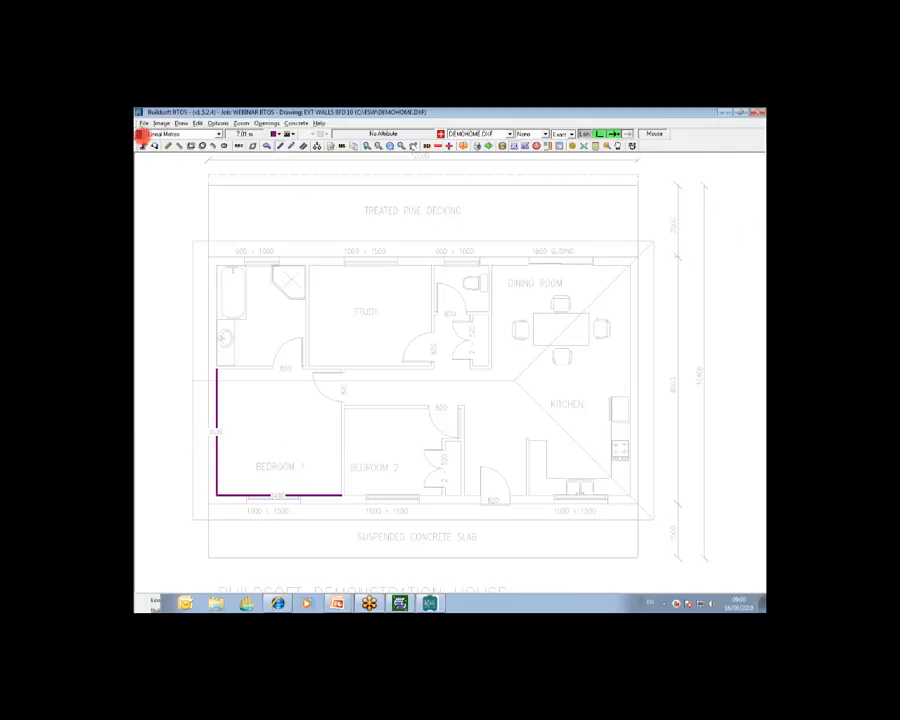
pyautogui.click(140, 134)
pyautogui.click(162, 155)
pyautogui.click(140, 135)
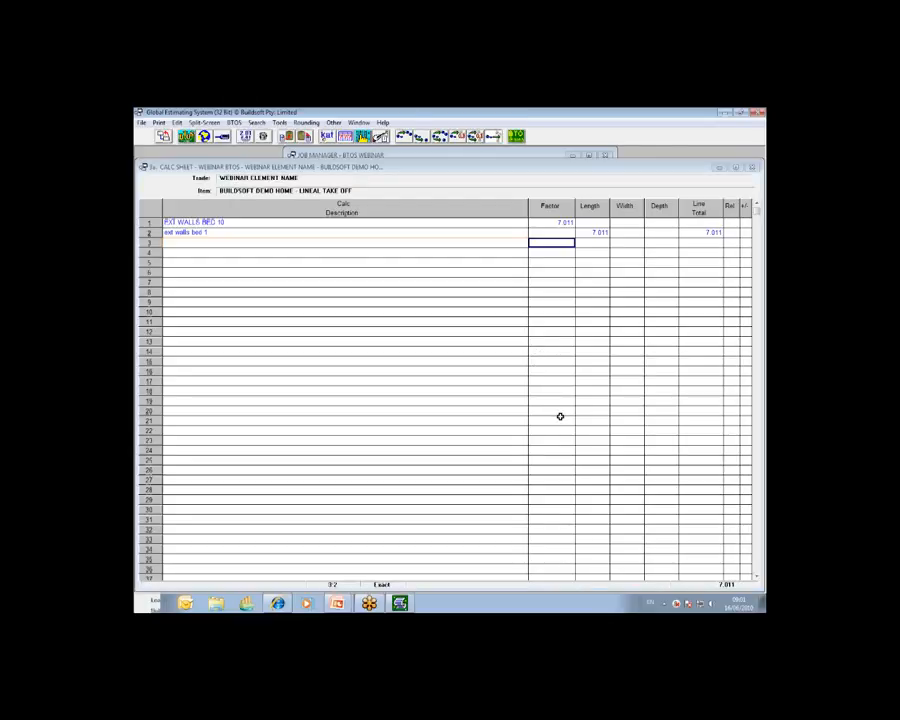
# Step: Reopen the drawing from the line's factor value, turn on individual lengths and return each Bedroom 1 wall length to the calc sheet separately
pyautogui.click(558, 222)
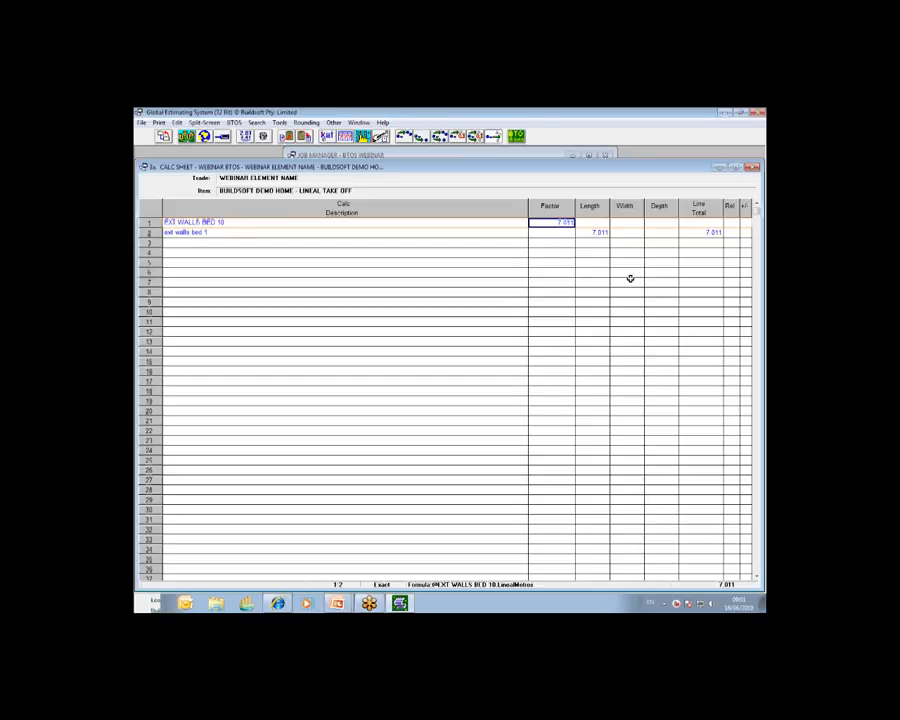
pyautogui.click(597, 232)
pyautogui.click(561, 222)
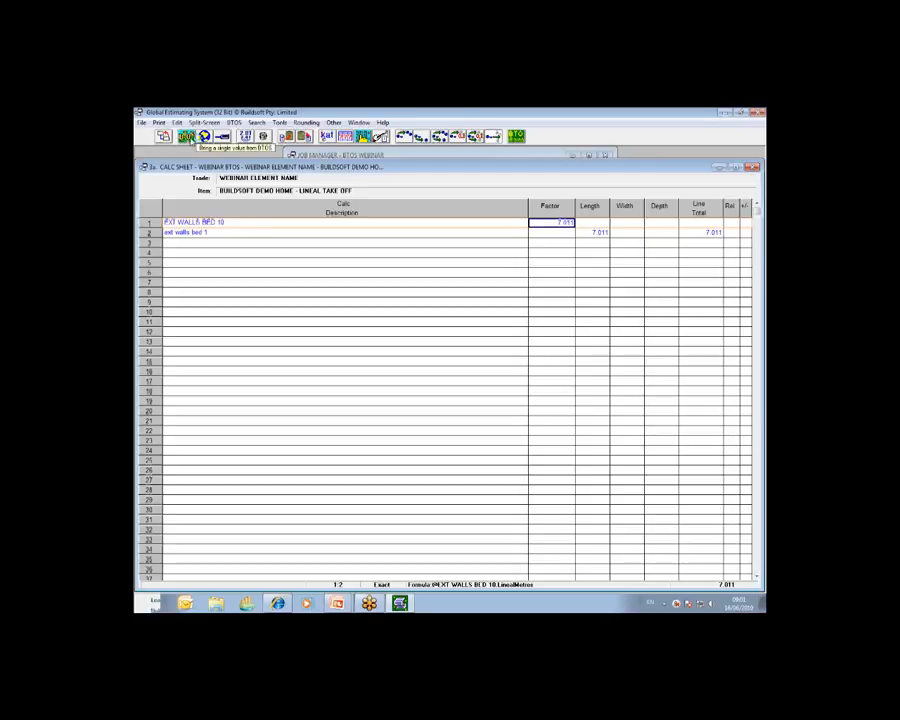
pyautogui.click(187, 136)
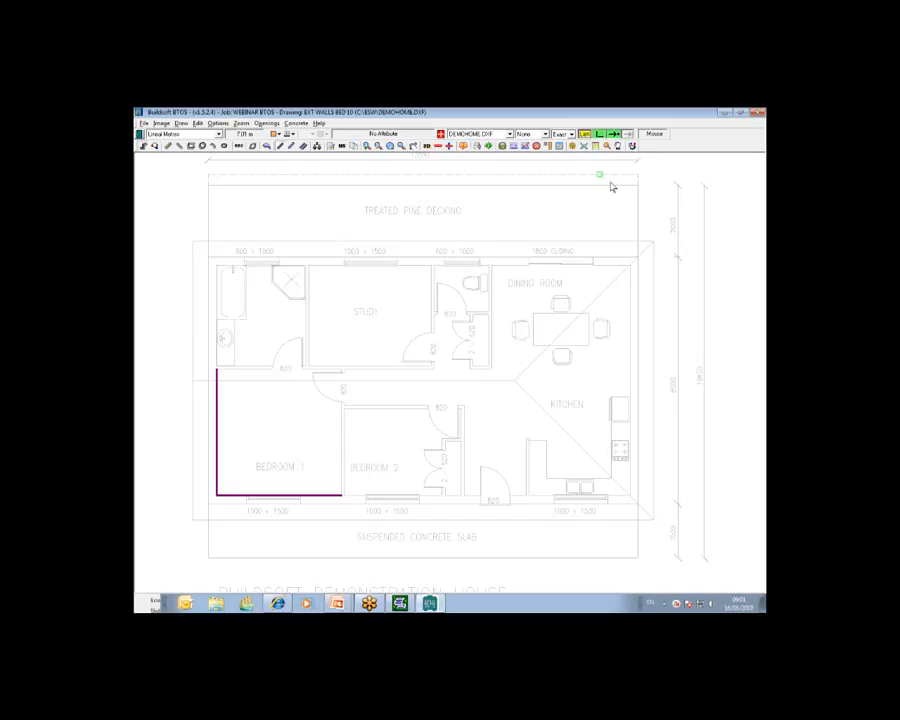
pyautogui.click(140, 133)
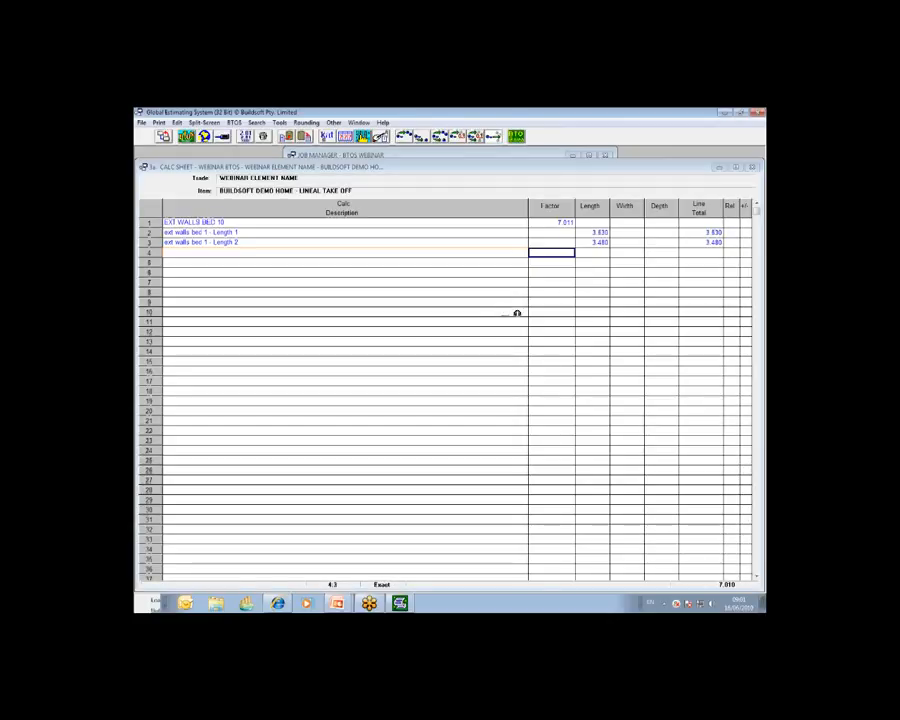
pyautogui.click(265, 243)
pyautogui.click(600, 233)
pyautogui.click(595, 243)
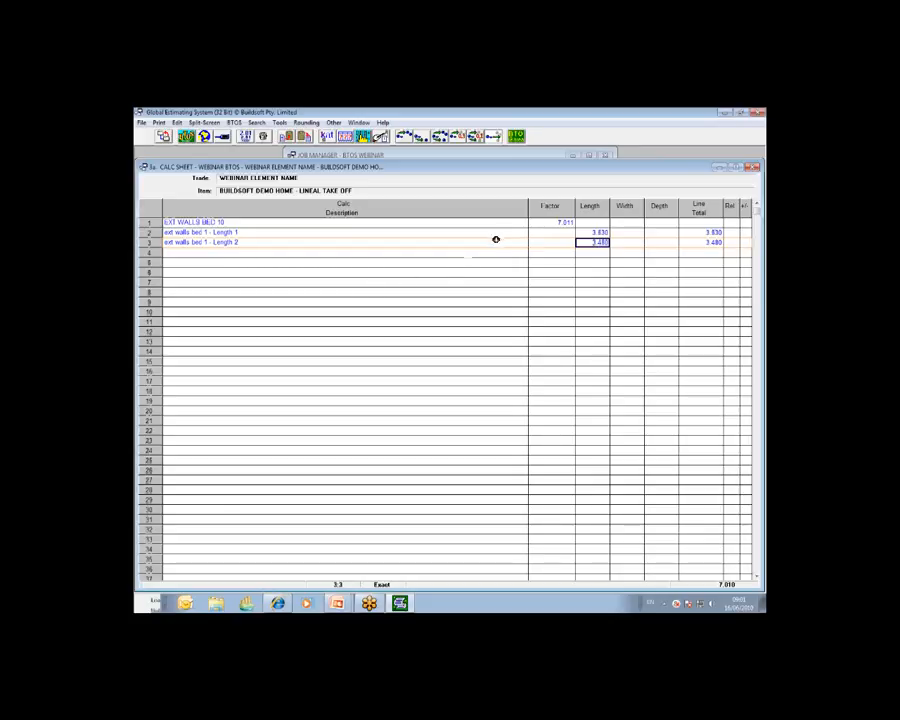
# Step: Return to the trade breakup and open the calc sheet of the BUILDSOFT DEMO HOME - VERTICAL AREA TAKE OFF item
pyautogui.click(538, 223)
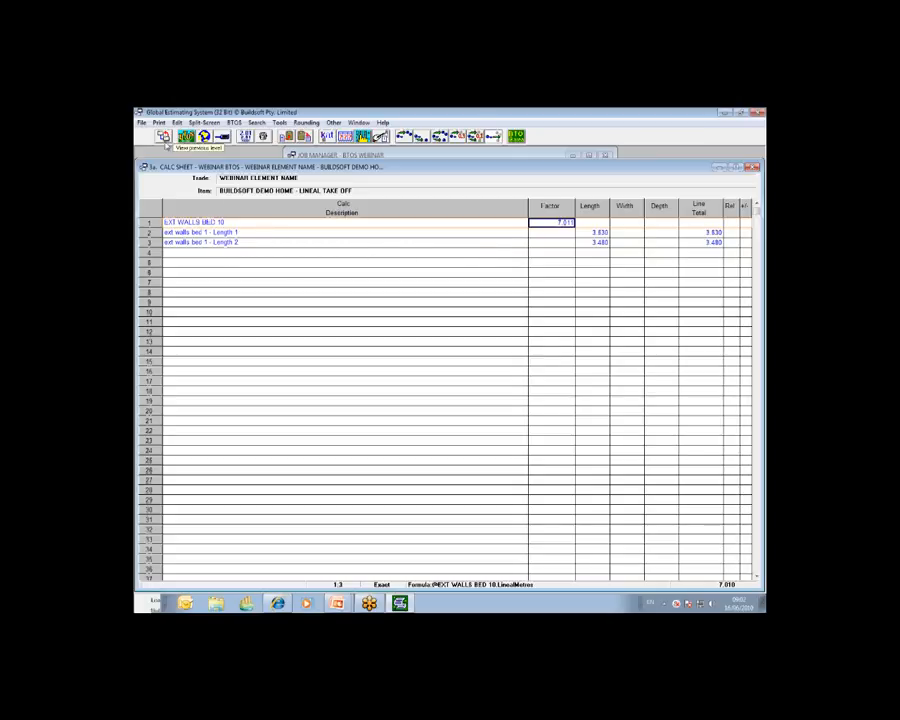
pyautogui.click(166, 137)
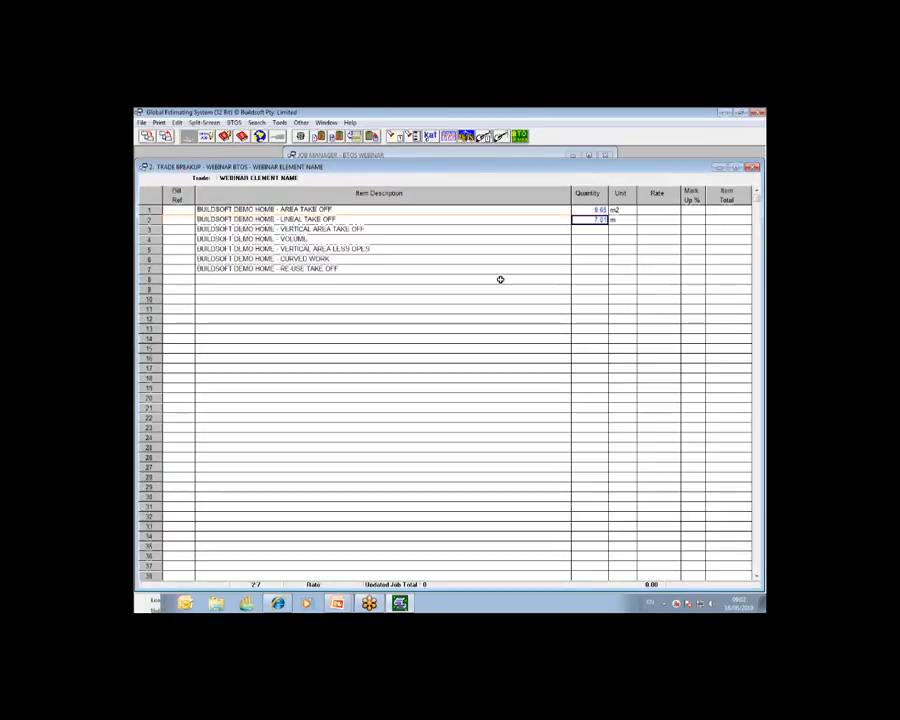
pyautogui.click(592, 232)
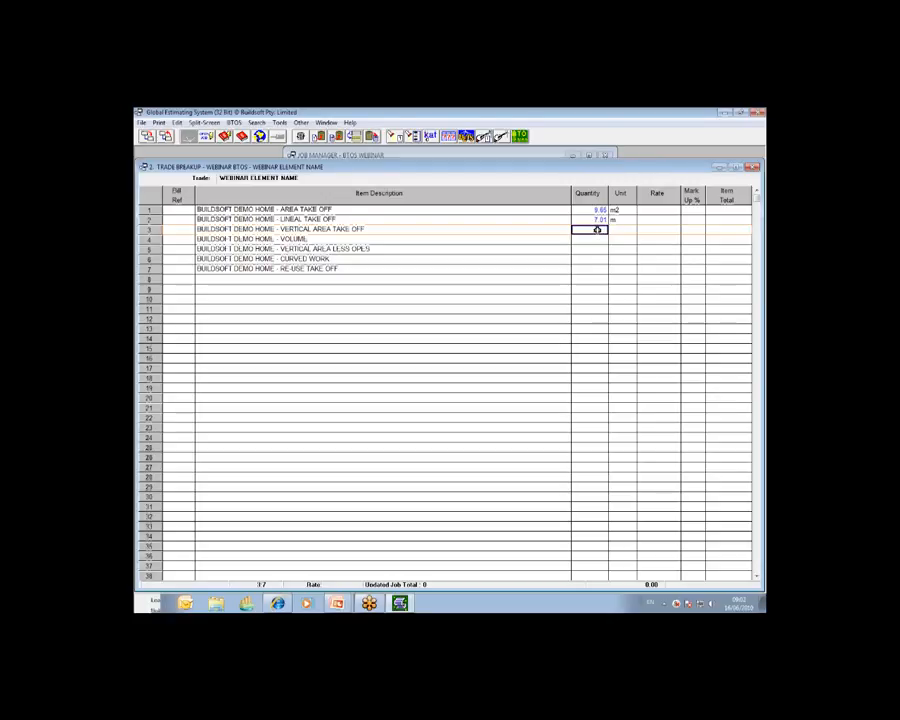
pyautogui.doubleClick(597, 230)
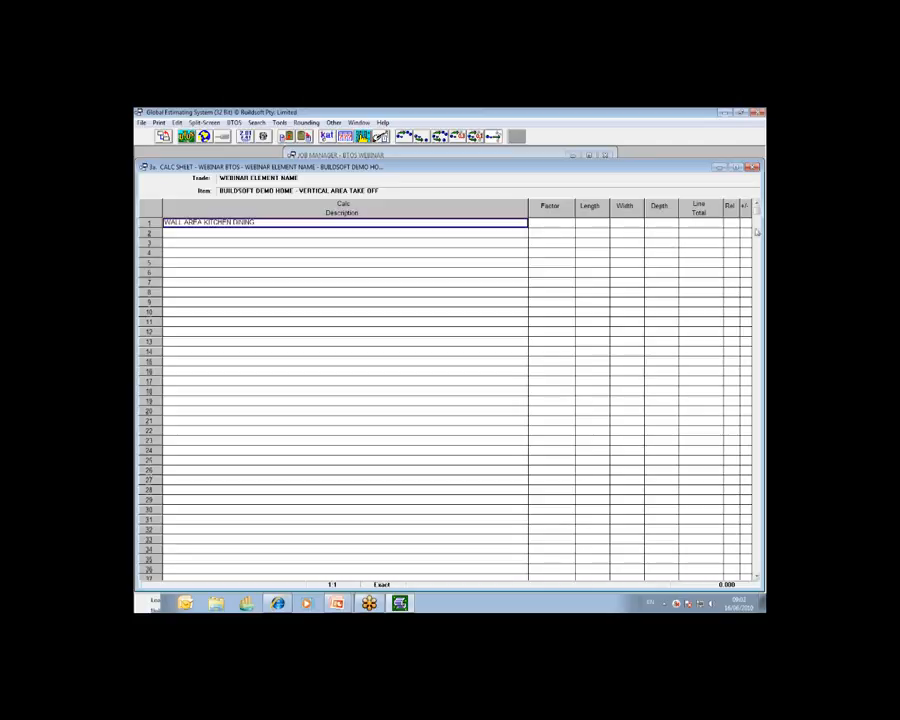
# Step: Start a single-value BTOS take-off for the WALL AREA KITCHEN DINING line's factor, creating a new drawing instead of viewing the existing one
pyautogui.click(758, 207)
pyautogui.click(729, 237)
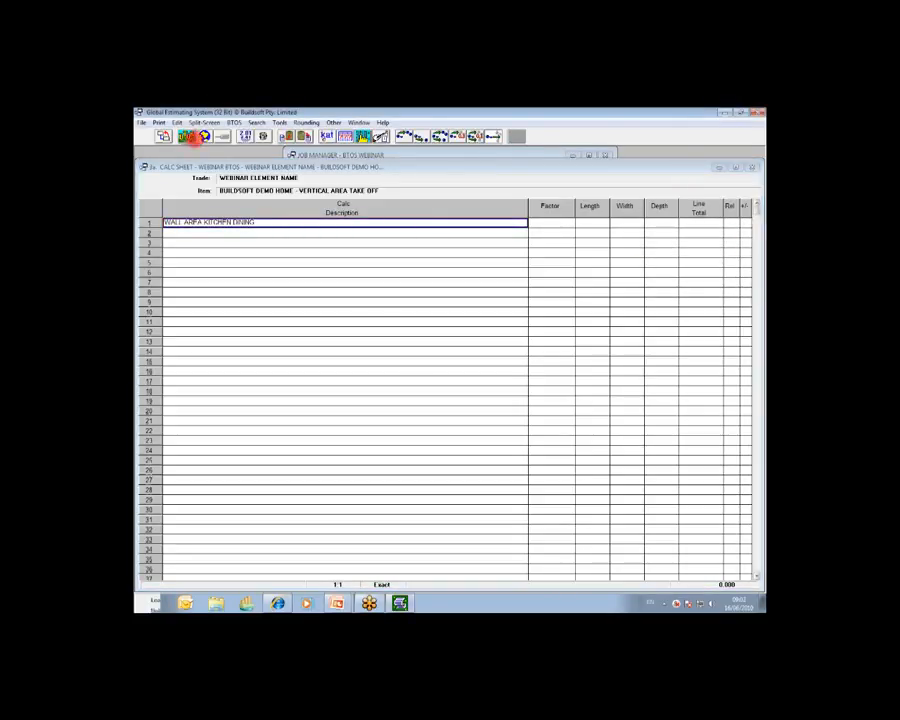
pyautogui.click(187, 136)
pyautogui.click(235, 152)
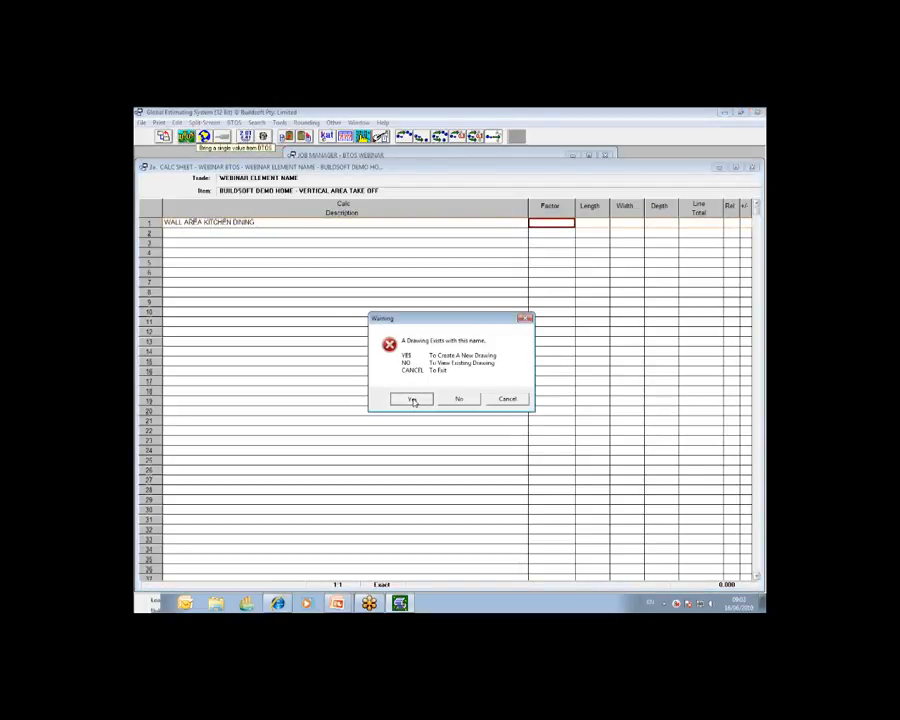
pyautogui.click(412, 399)
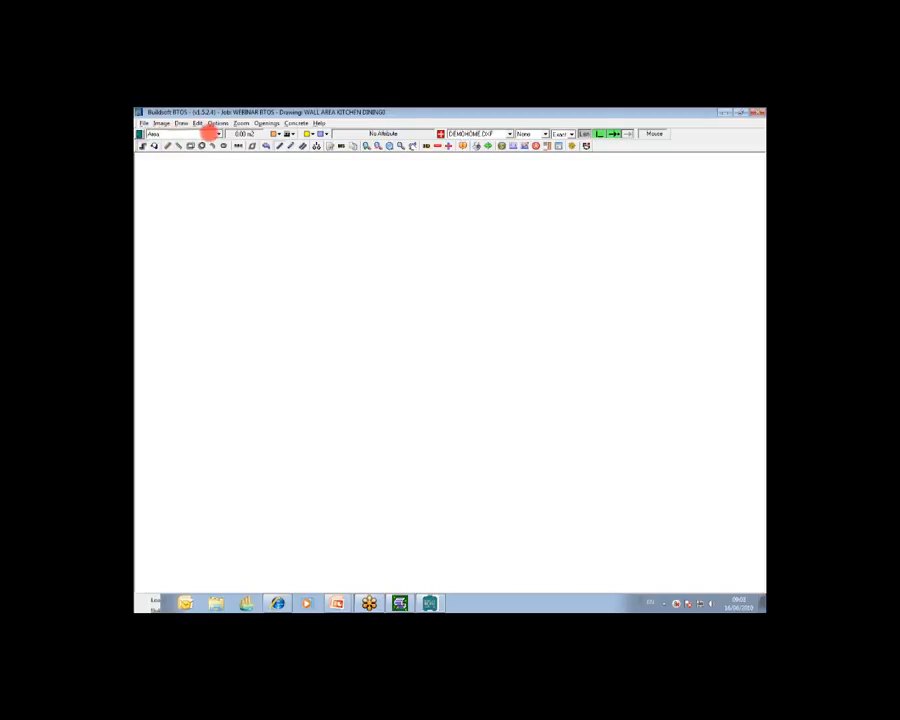
# Step: Set the drawing's measurement type to Vertical Area with a height of 2400 mm
pyautogui.rightClick(174, 135)
pyautogui.click(193, 153)
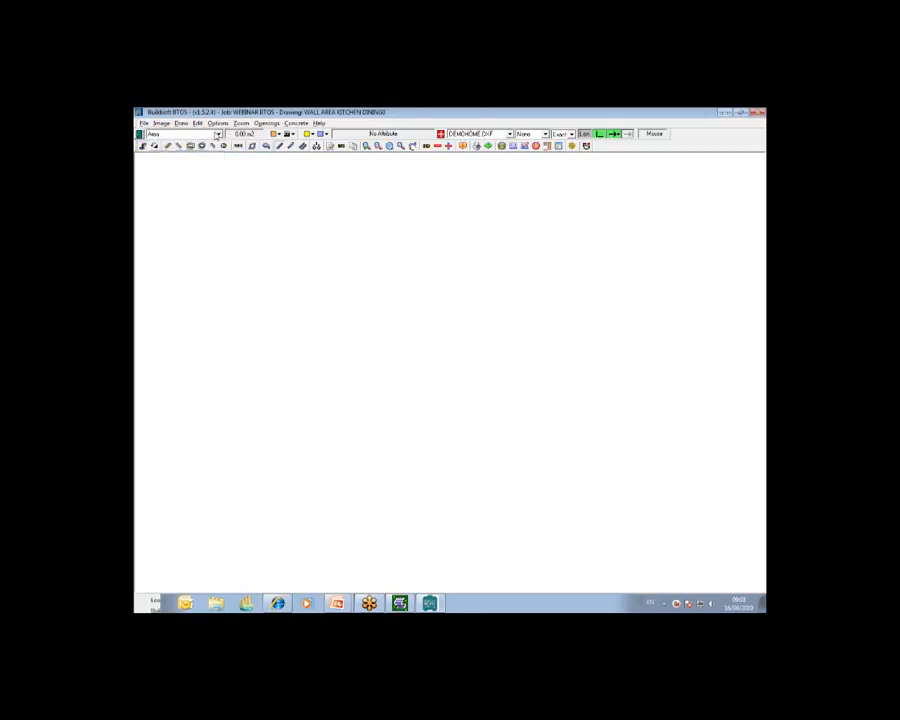
pyautogui.click(217, 135)
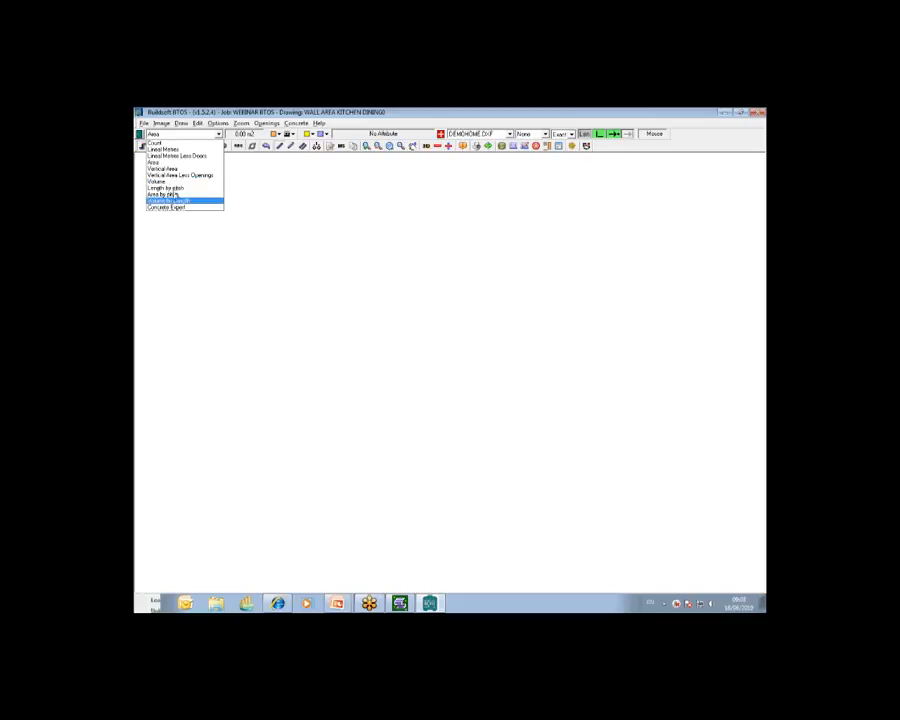
pyautogui.click(174, 170)
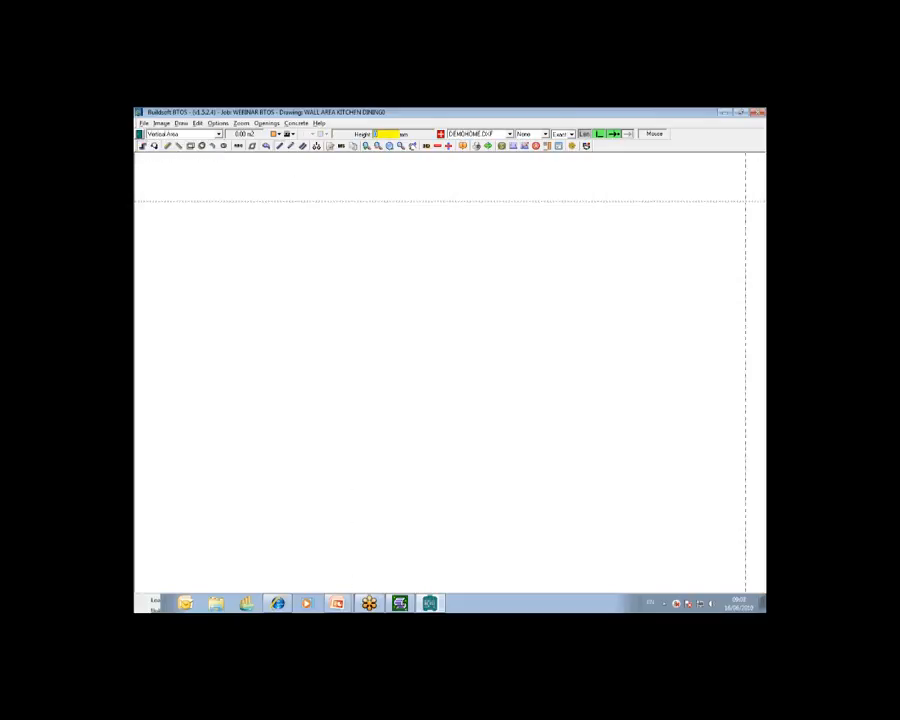
pyautogui.click(717, 246)
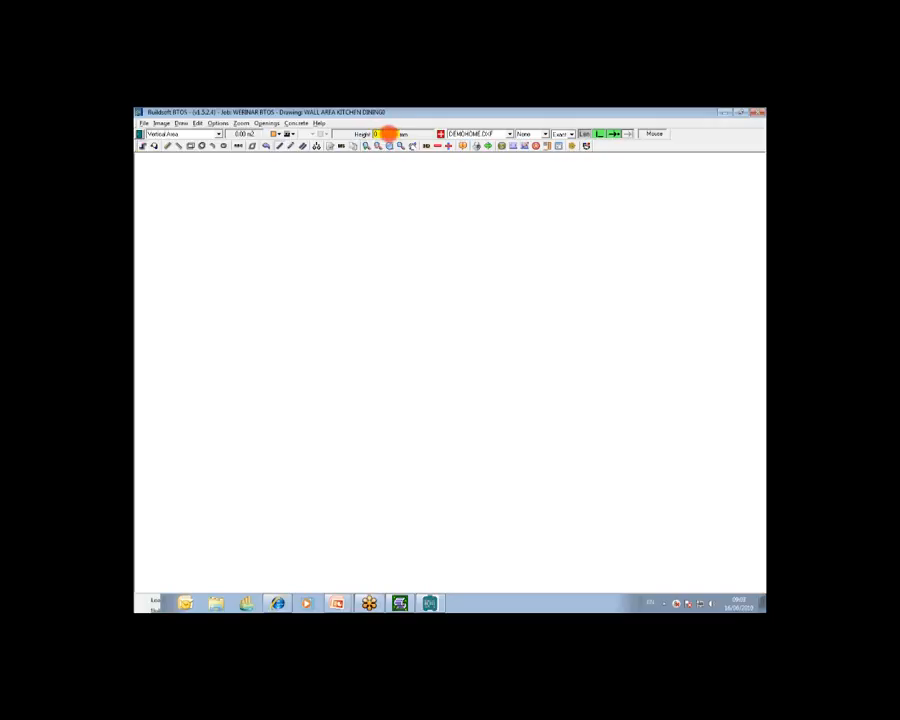
pyautogui.click(380, 134)
pyautogui.write('2400')
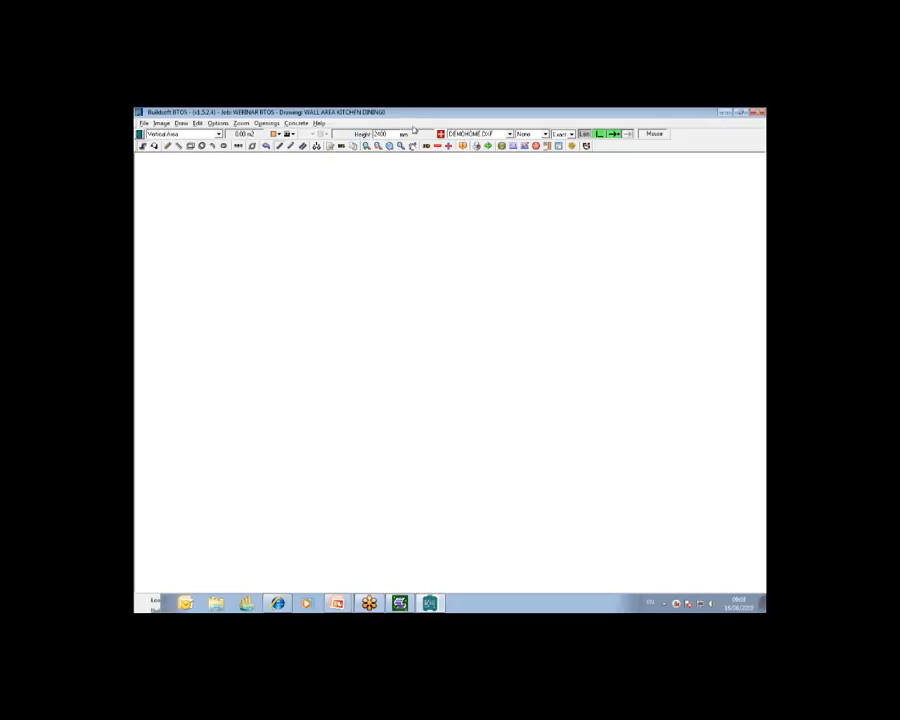
pyautogui.click(760, 203)
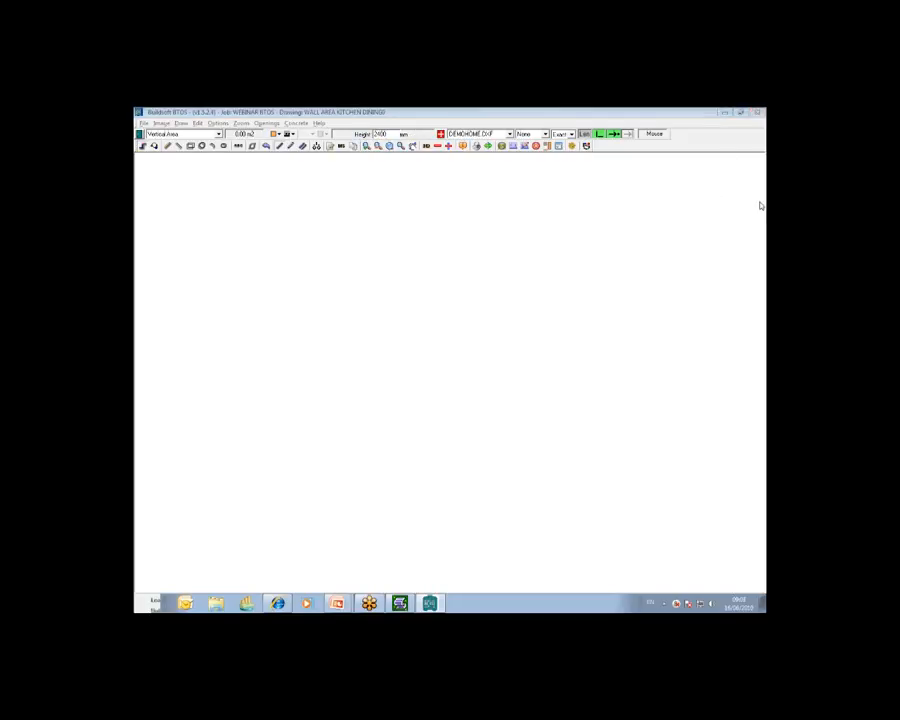
pyautogui.click(376, 207)
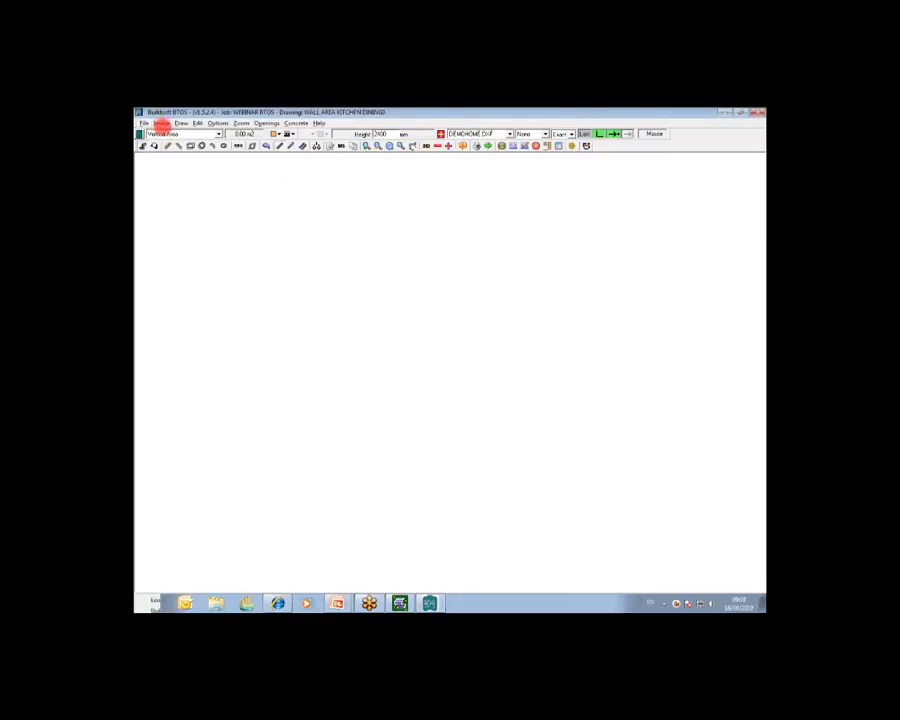
# Step: Load the DEMOHOME.DXF plan from the current job's image list into the drawing
pyautogui.rightClick(163, 137)
pyautogui.click(190, 143)
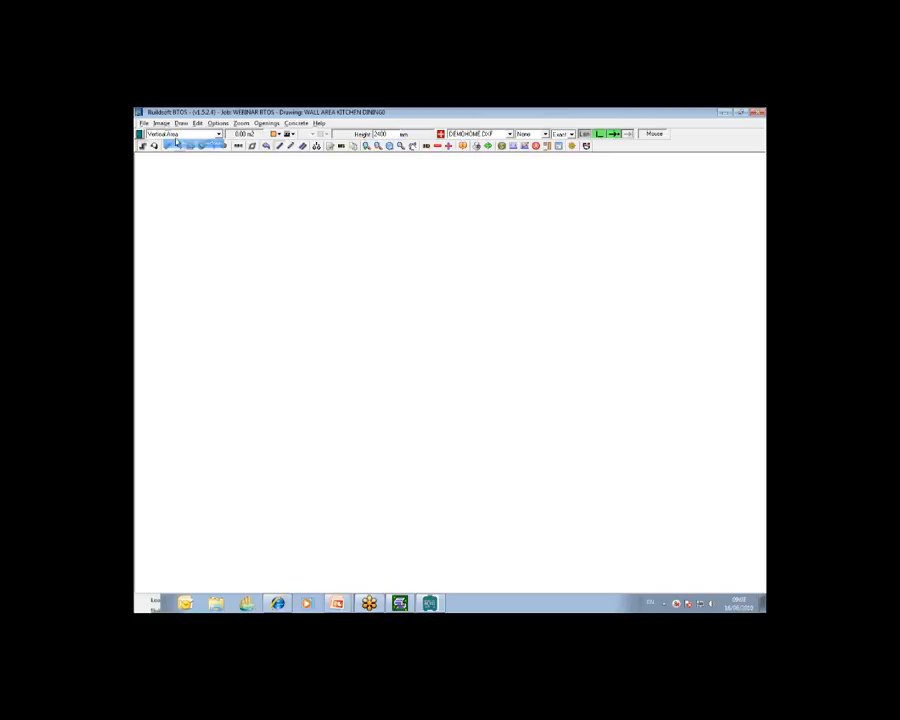
pyautogui.click(161, 123)
pyautogui.click(172, 136)
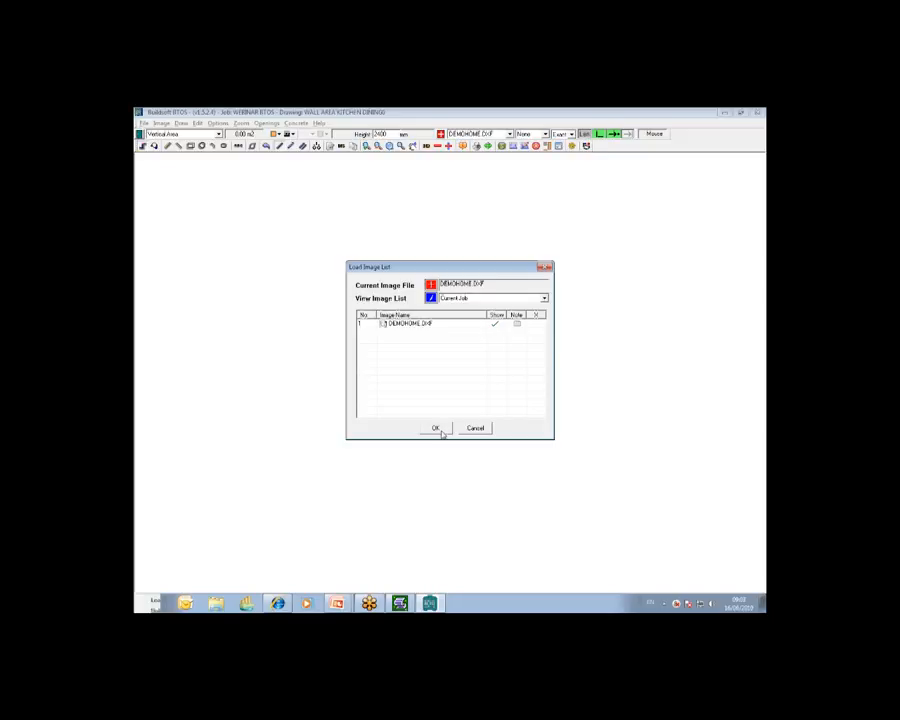
pyautogui.click(440, 430)
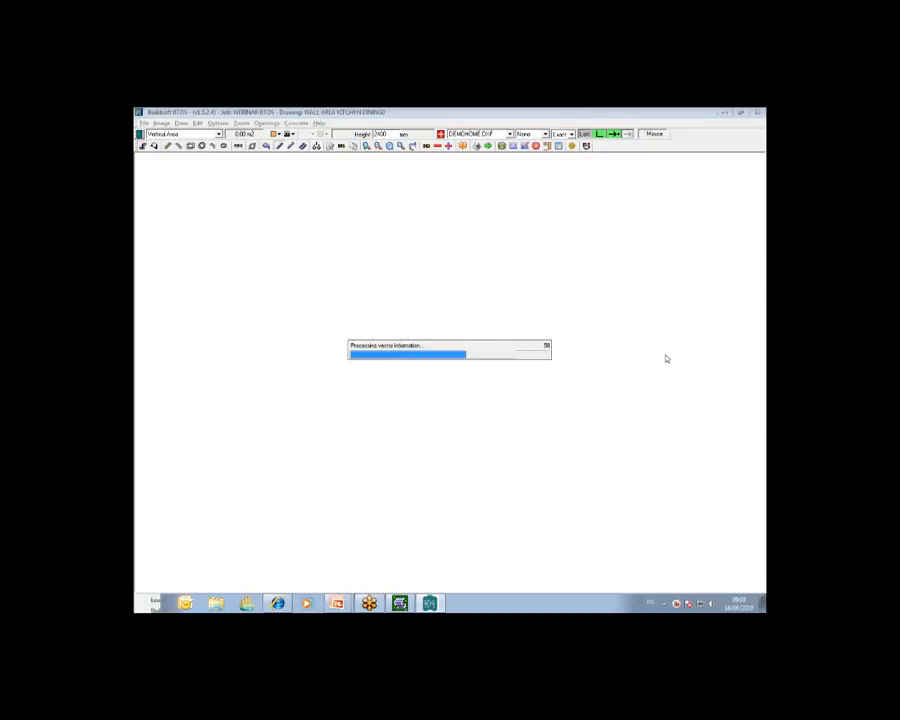